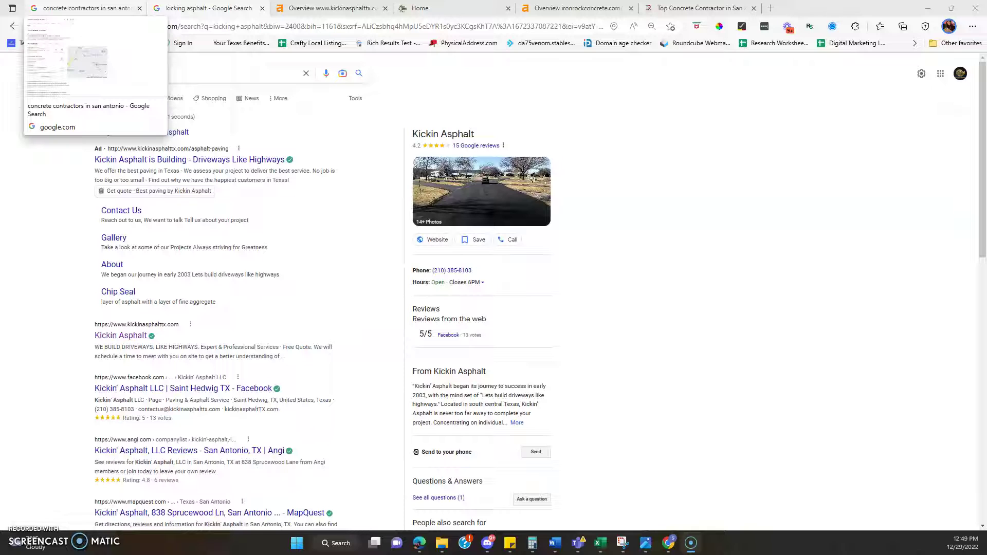
Compare the search results for "concrete contractors in san antonio" with those for "kicking asphalt".
left_click(82, 8)
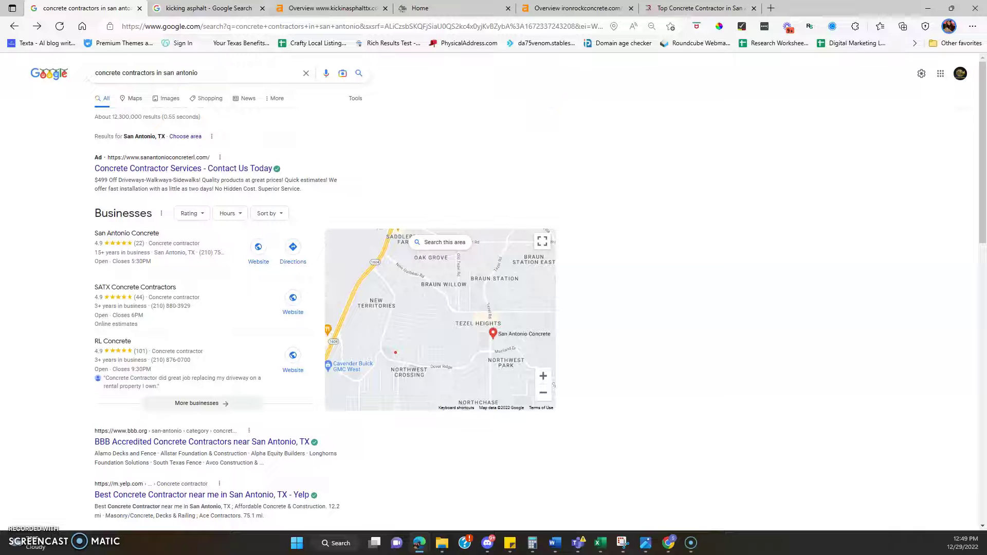
left_click(196, 9)
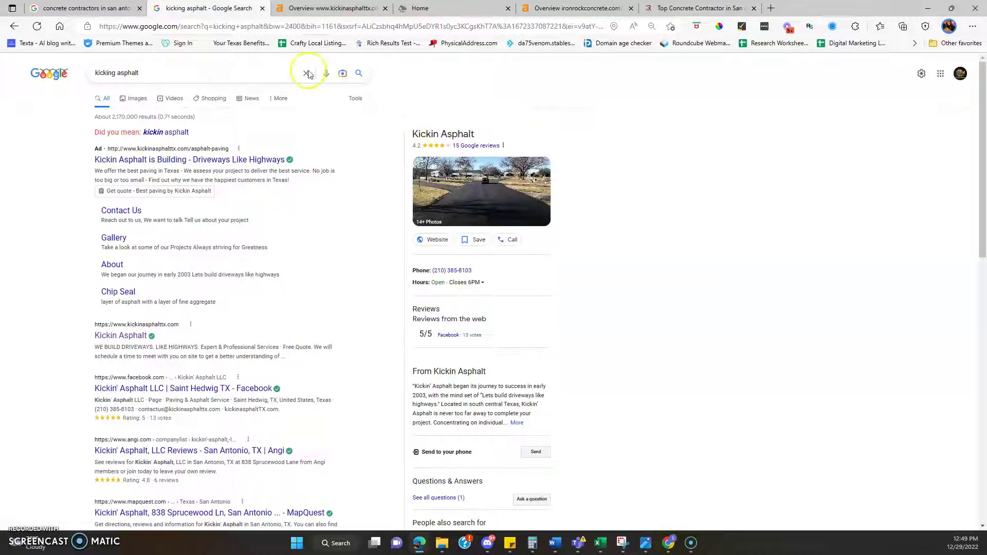
left_click(84, 8)
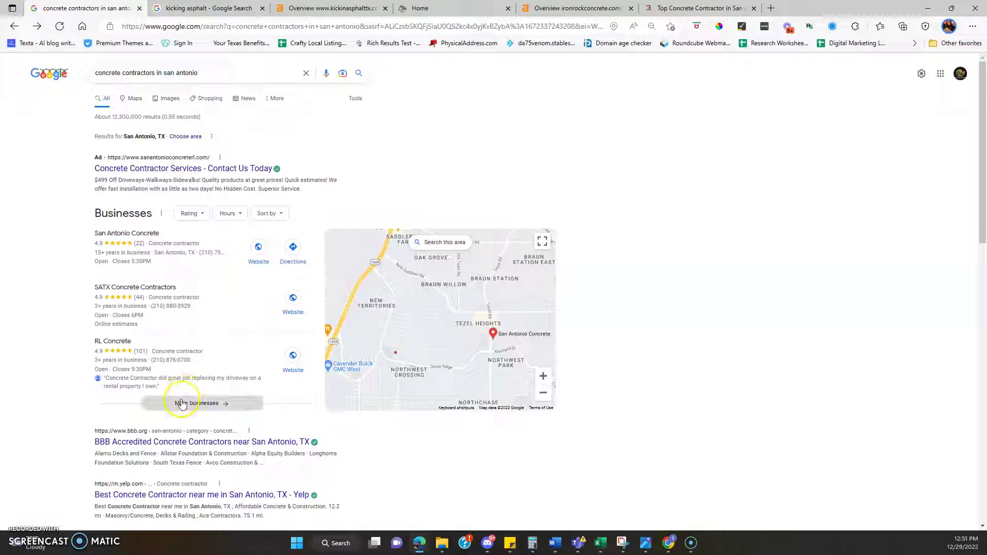
Open the full list of San Antonio concrete contractor businesses, browse its listings, and return to the search results.
left_click(152, 396)
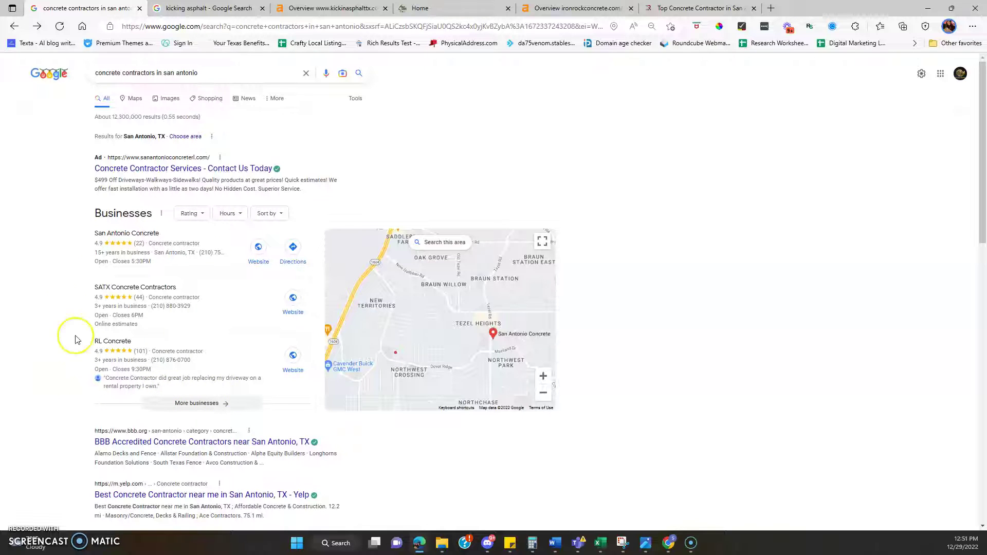
left_click(196, 404)
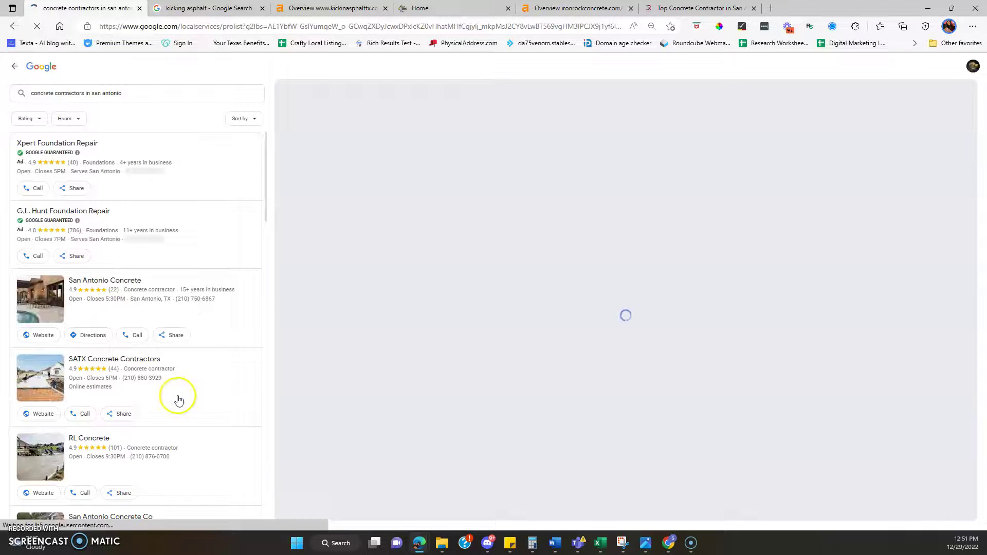
scroll(177, 400, "down", 5)
scroll(177, 399, "down", 3)
scroll(176, 401, "up", 9)
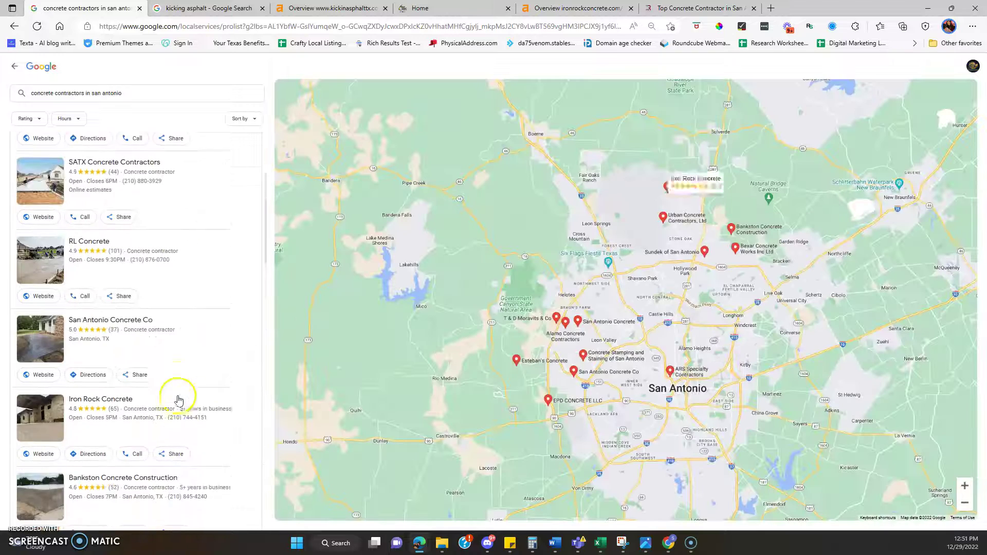
left_click(15, 67)
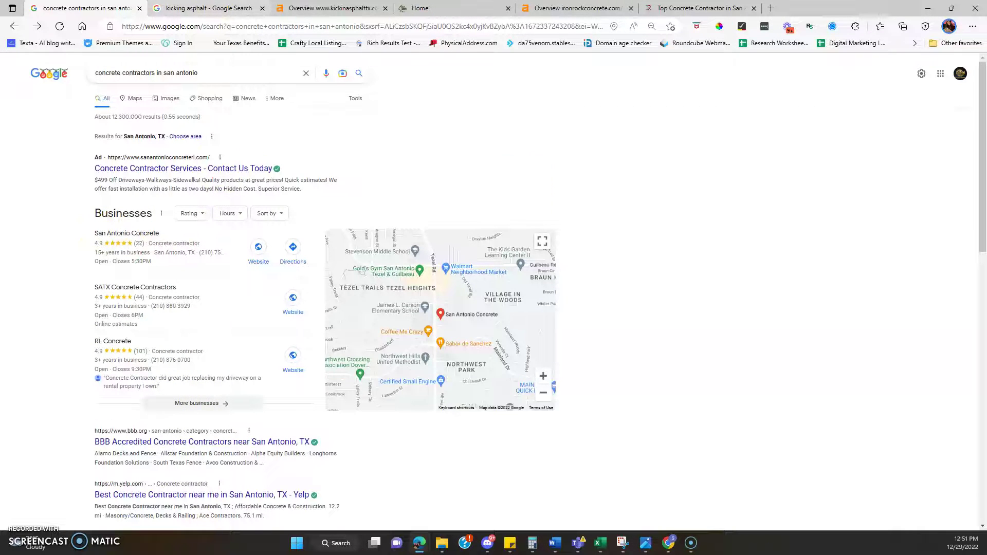
Review the Kickin Asphalt business profile in the "kicking asphalt" results, expanding its weekly hours and full business description.
left_click(209, 8)
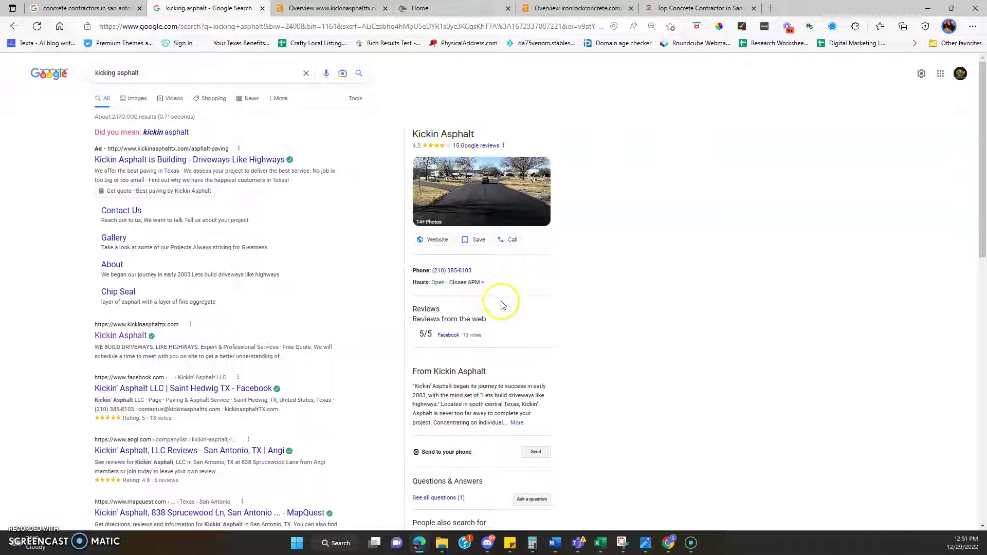
left_click(487, 335)
left_click(481, 283)
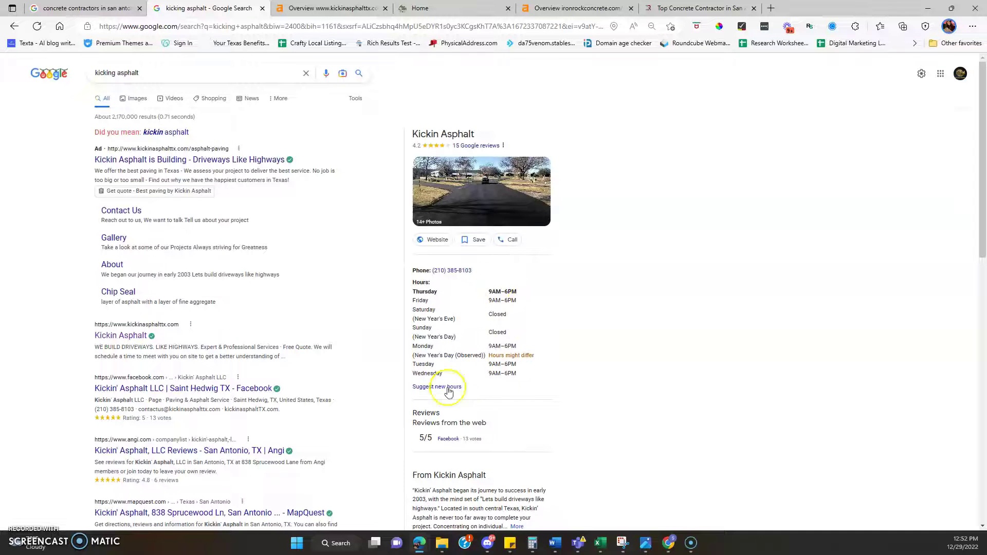
scroll(470, 408, "down", 4)
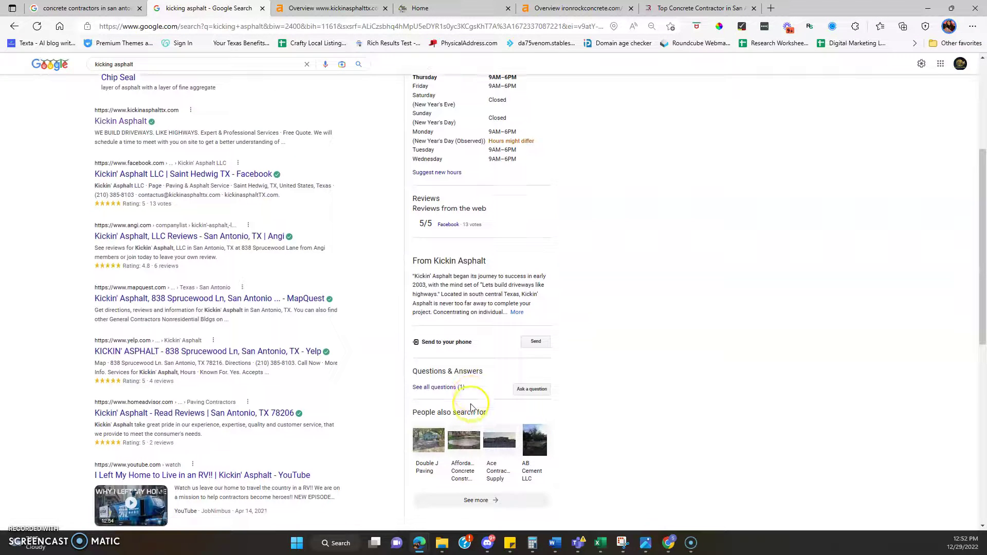
left_click(517, 312)
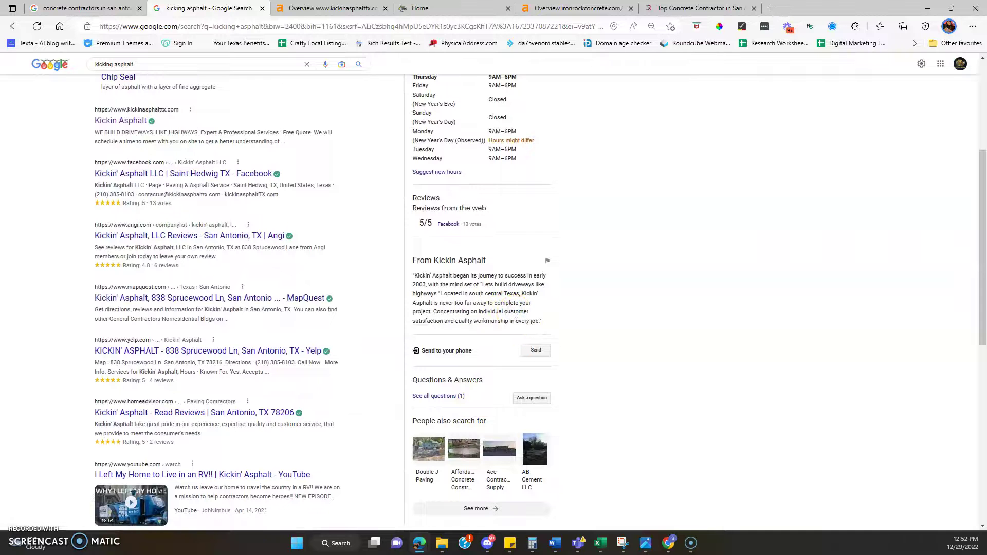
scroll(514, 331, "up", 3)
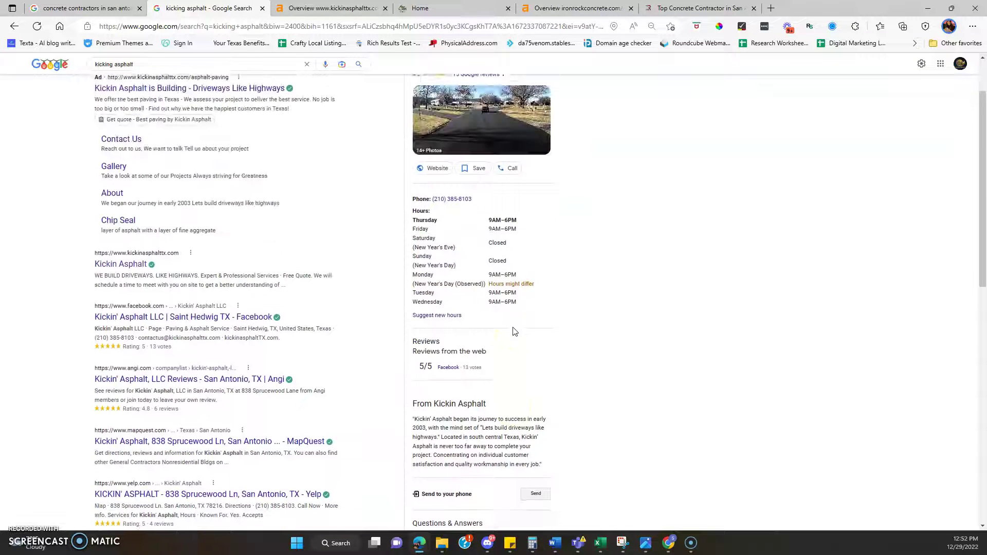
scroll(515, 330, "up", 2)
left_click(516, 342)
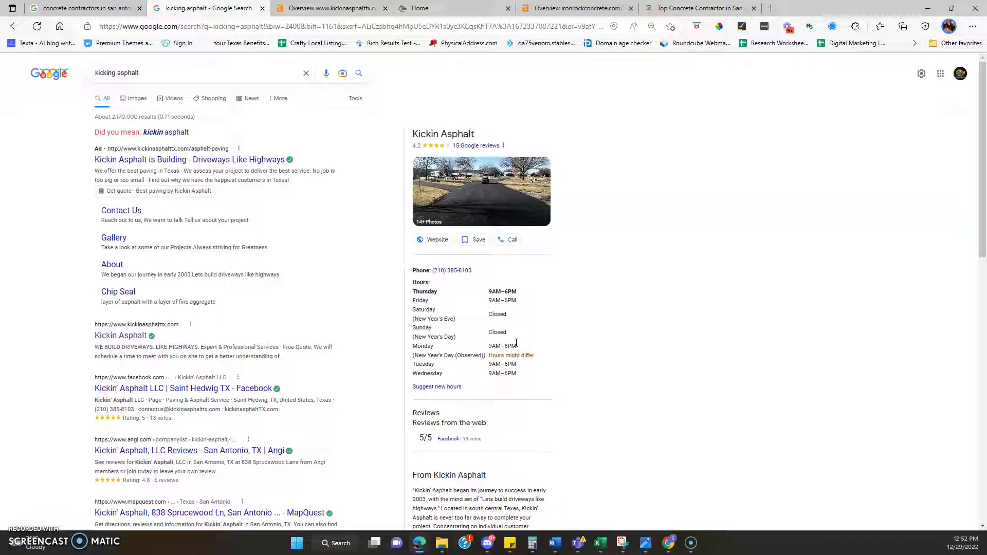
scroll(517, 343, "down", 3)
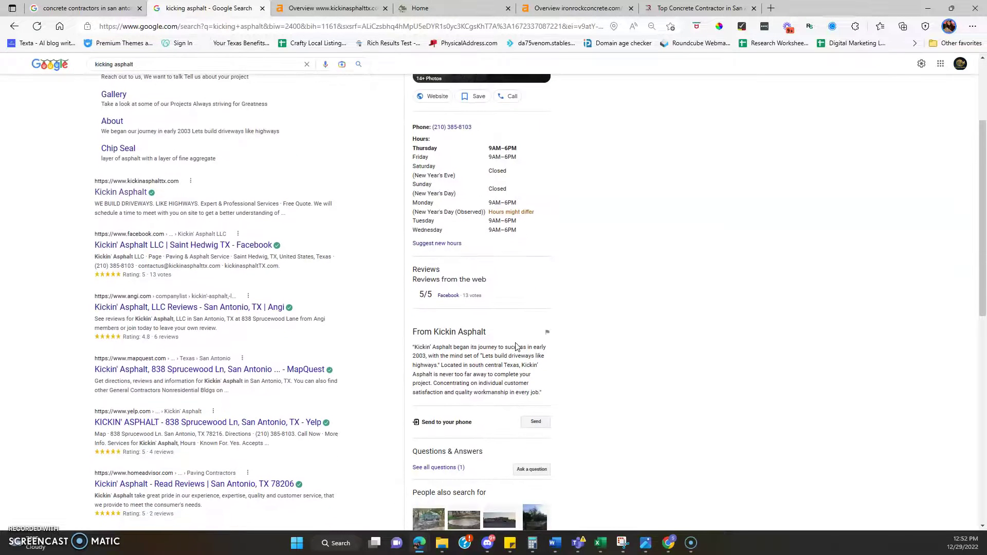
scroll(516, 347, "up", 3)
Browse the photo gallery of the Kickin Asphalt business profile, then return to the results and look over the rest of the profile.
left_click(522, 266)
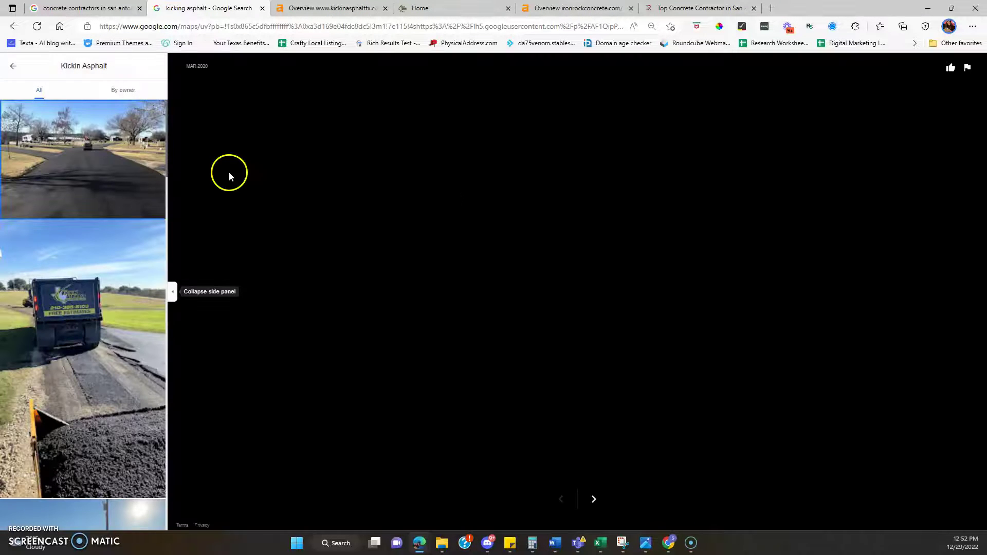
scroll(36, 248, "down", 6)
scroll(35, 248, "down", 10)
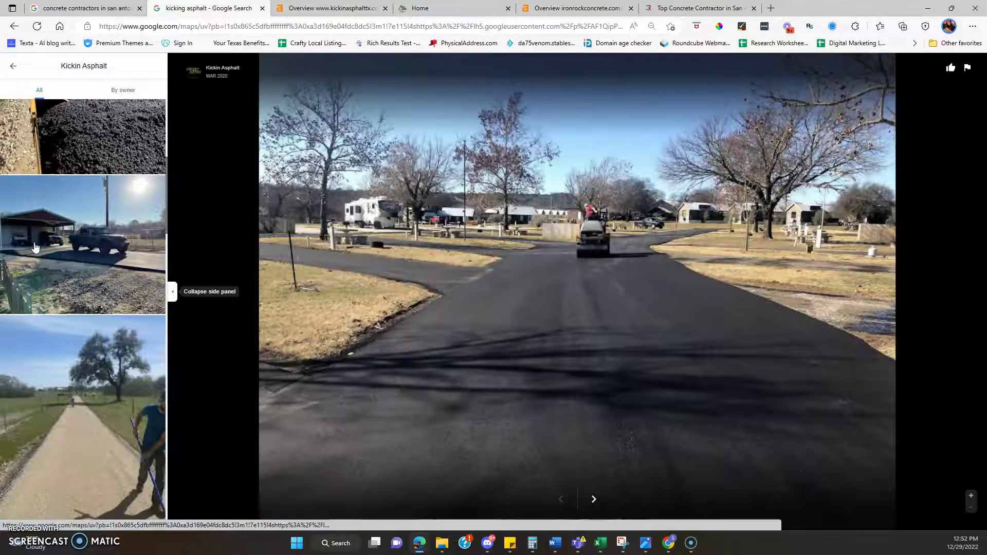
scroll(36, 248, "down", 2)
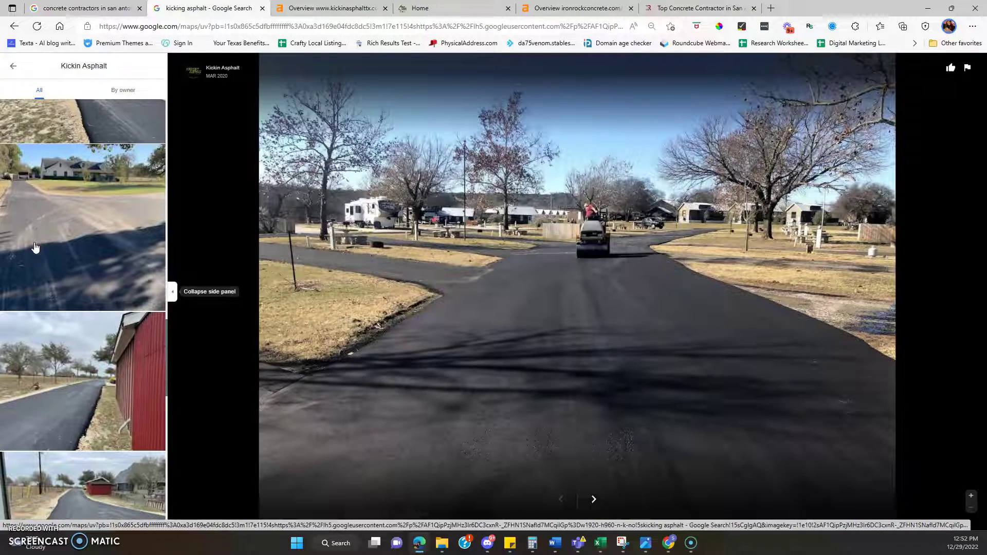
left_click(13, 66)
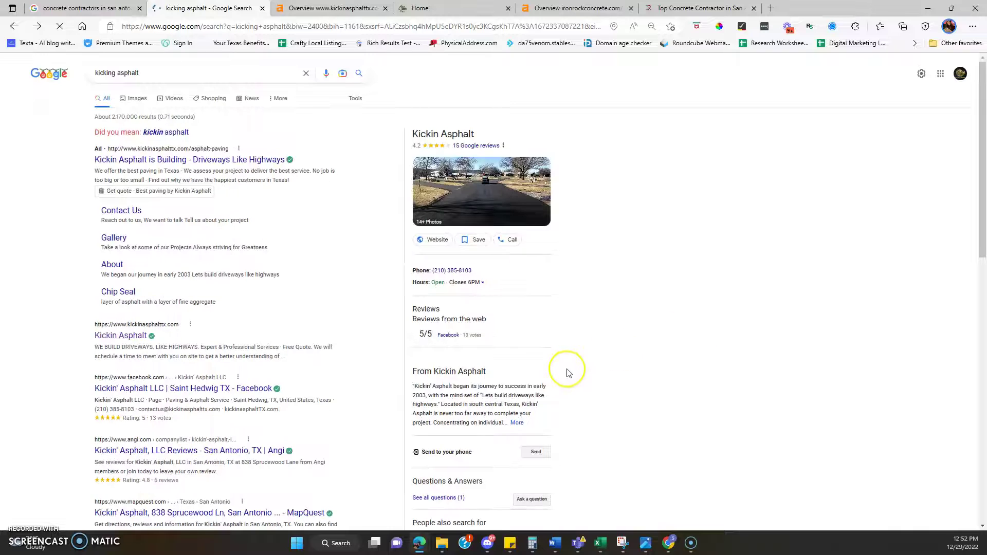
scroll(568, 372, "down", 6)
scroll(568, 370, "up", 4)
scroll(568, 370, "up", 2)
left_click(541, 360)
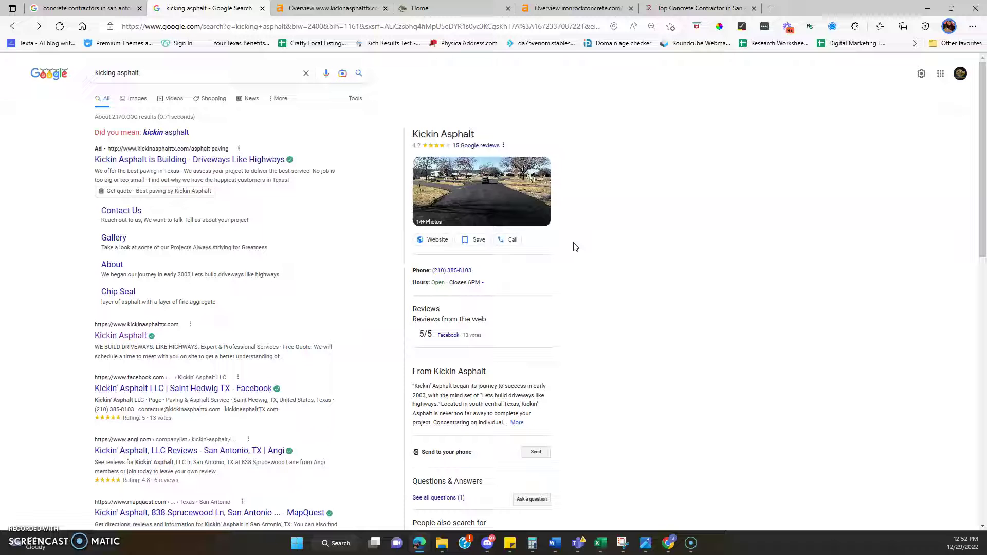
Return to the San Antonio concrete contractor results and highlight the search query "concrete contractors in san antonio".
left_click(83, 7)
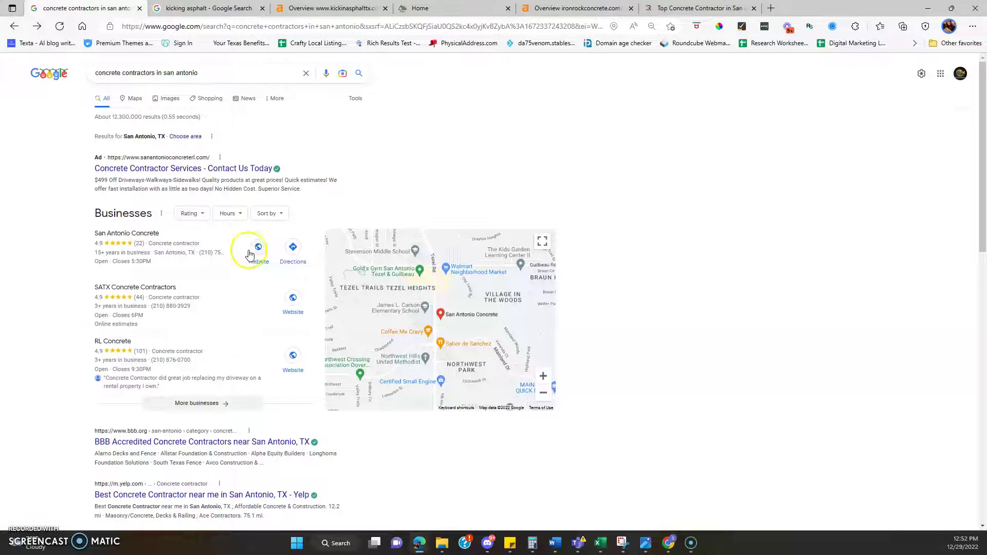
left_click(214, 75)
triple_click(214, 75)
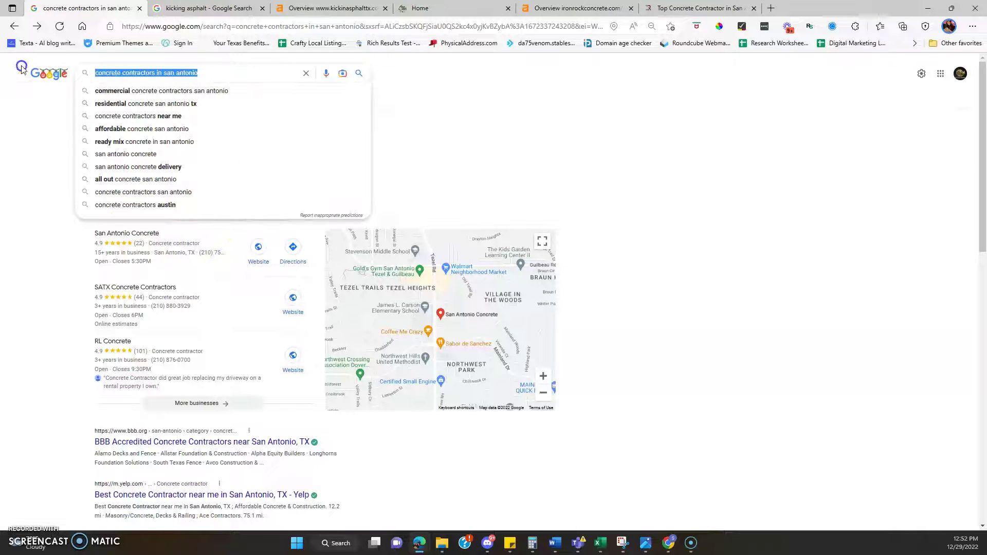
left_click(617, 115)
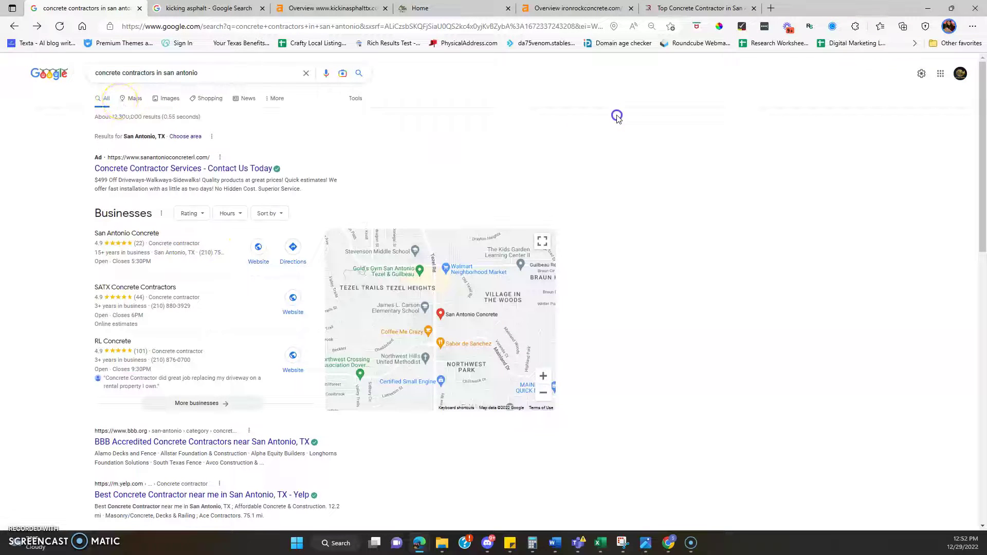
triple_click(117, 73)
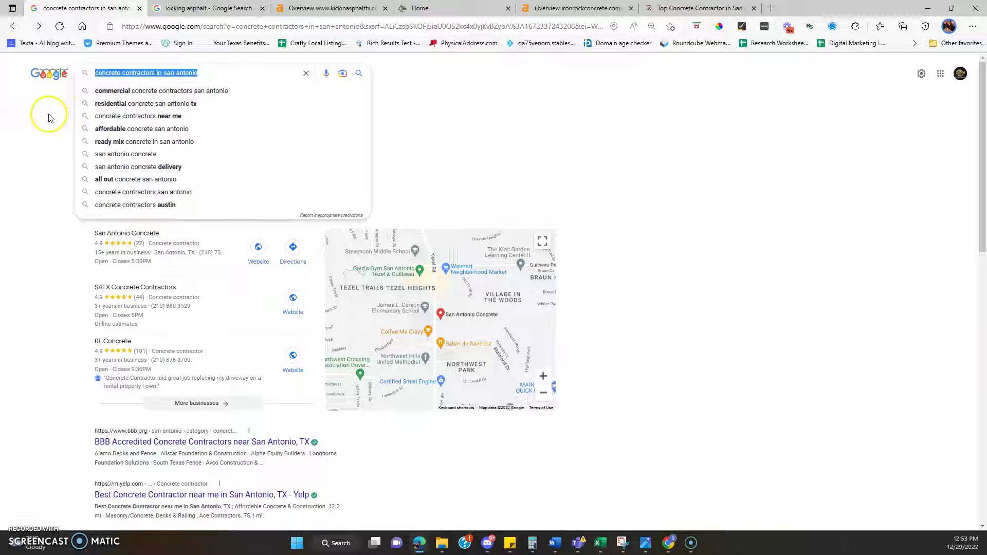
left_click(36, 142)
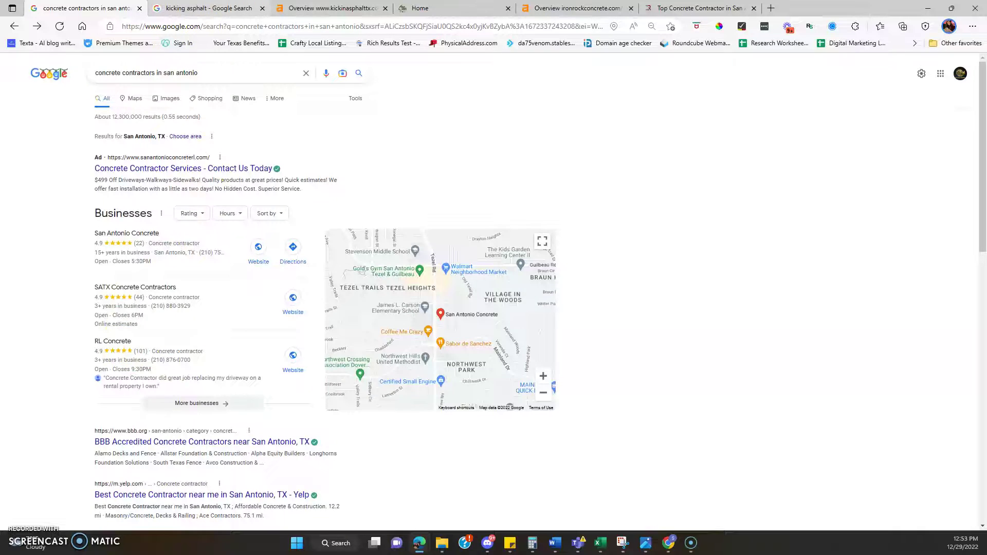
Check the "kicking asphalt" results again, then view the expanded list of San Antonio concrete contractors and go back.
left_click(209, 8)
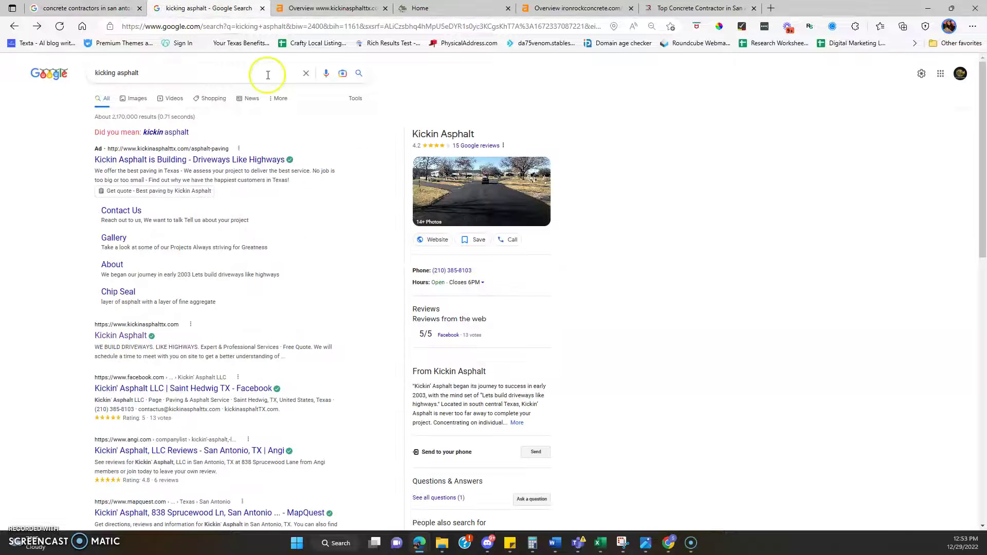
left_click(78, 9)
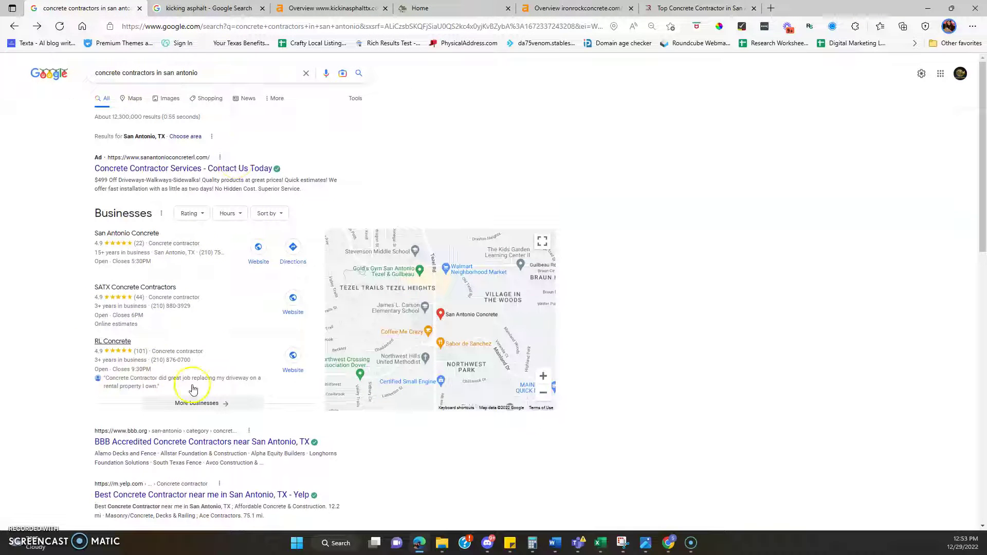
left_click(209, 404)
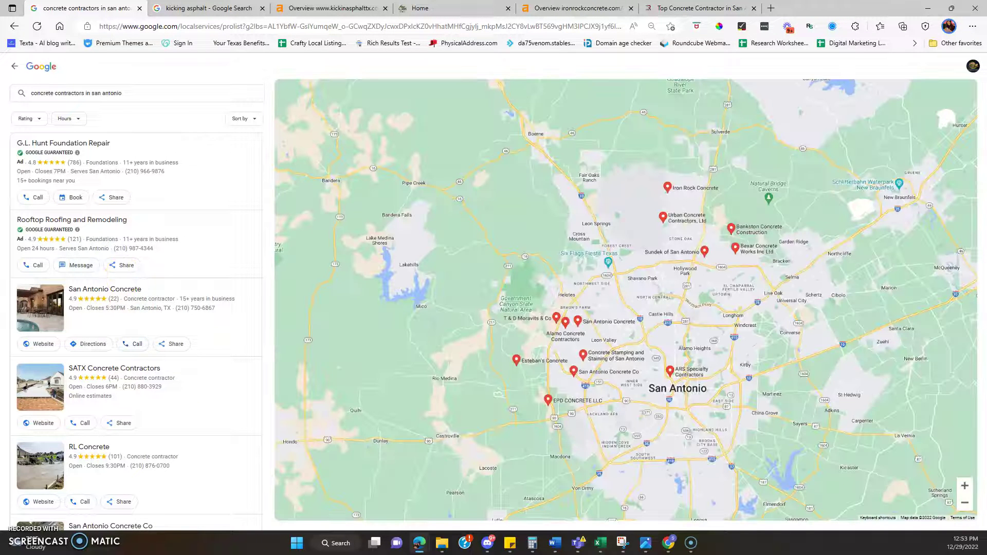
left_click(15, 65)
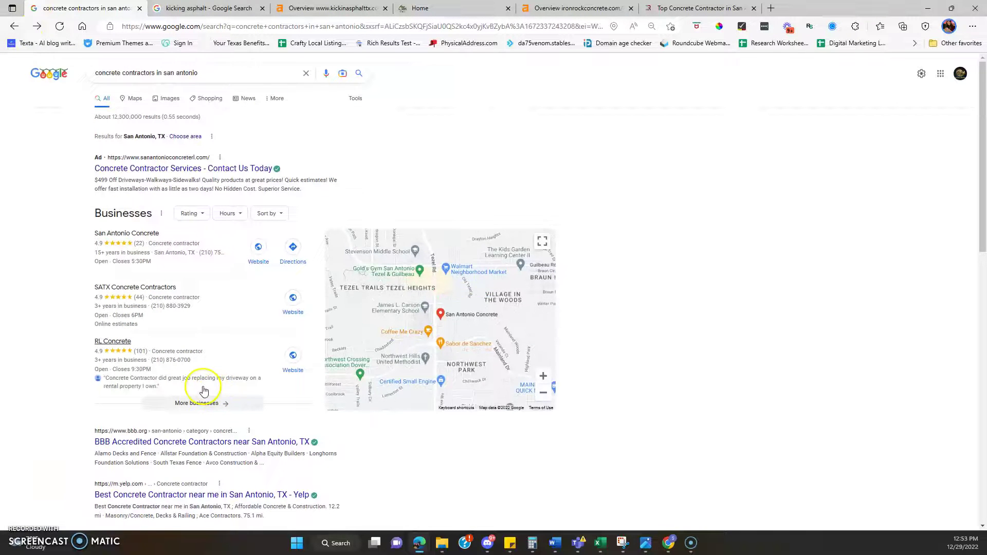
Examine the ad, the three map business listings and the organic results for "concrete contractors in san antonio".
scroll(206, 390, "down", 4)
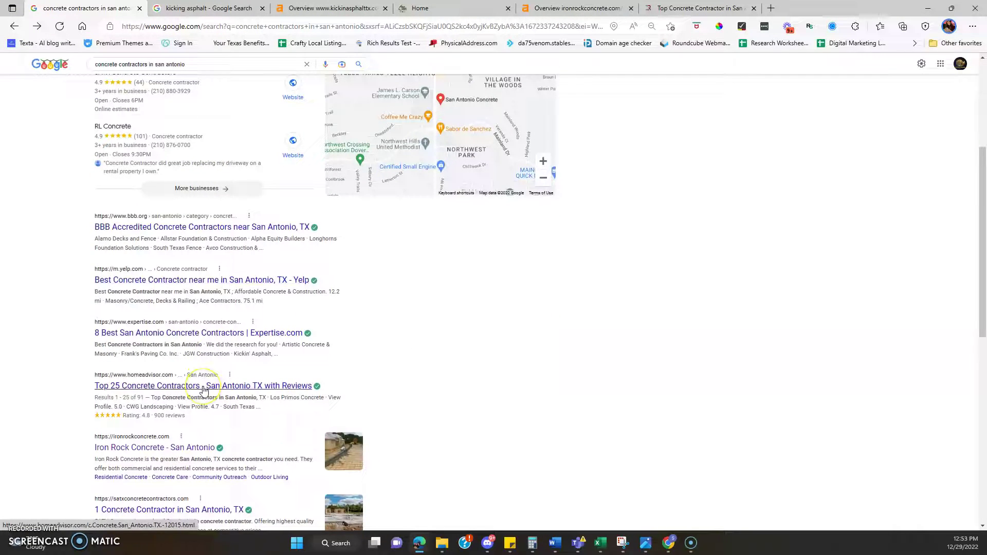
scroll(204, 390, "up", 4)
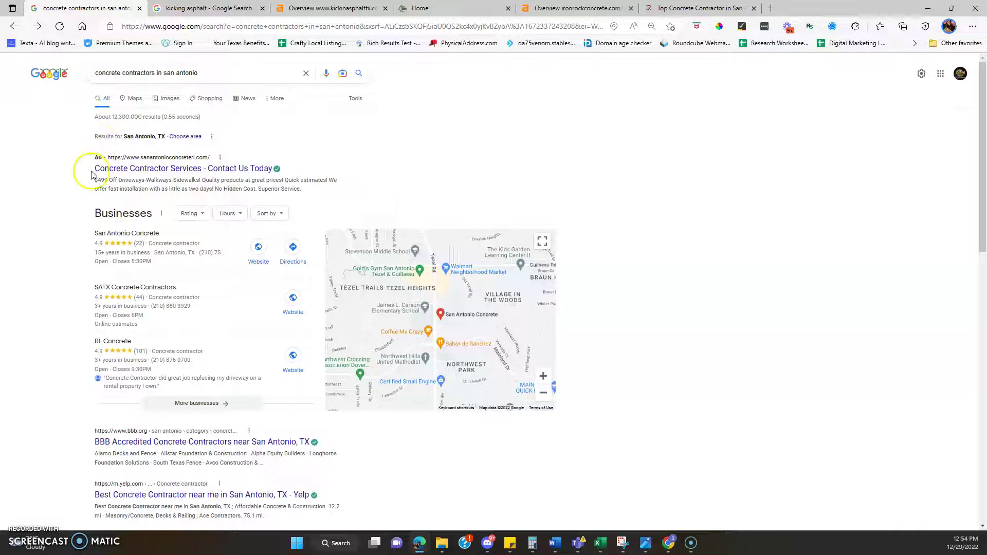
scroll(288, 385, "down", 2)
scroll(290, 392, "up", 2)
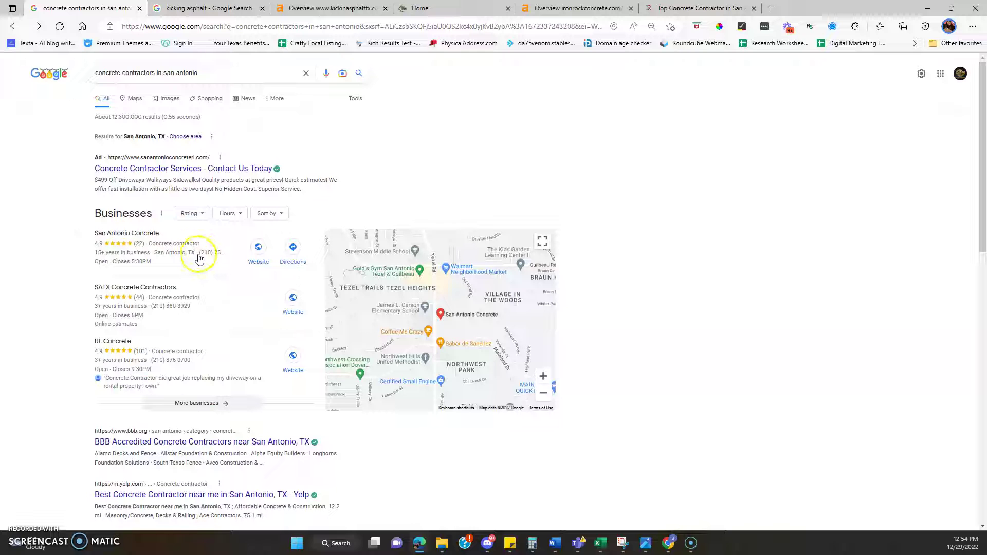
scroll(211, 323, "down", 3)
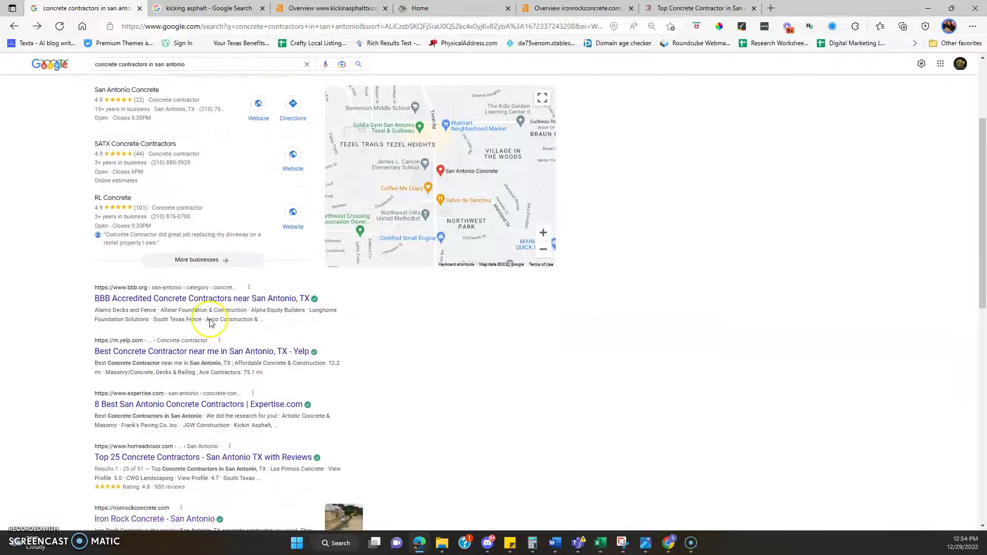
scroll(219, 411, "up", 3)
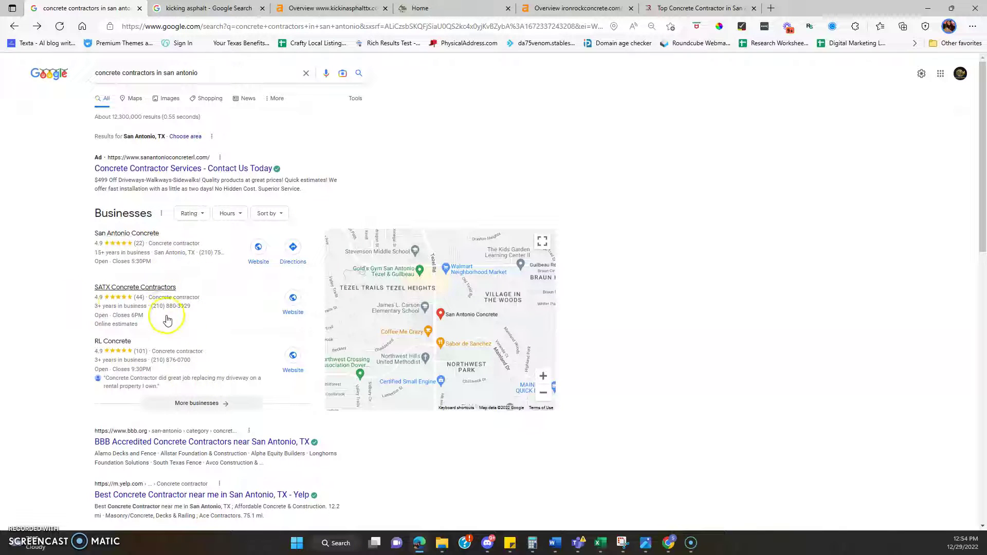
scroll(211, 343, "down", 3)
scroll(211, 343, "up", 3)
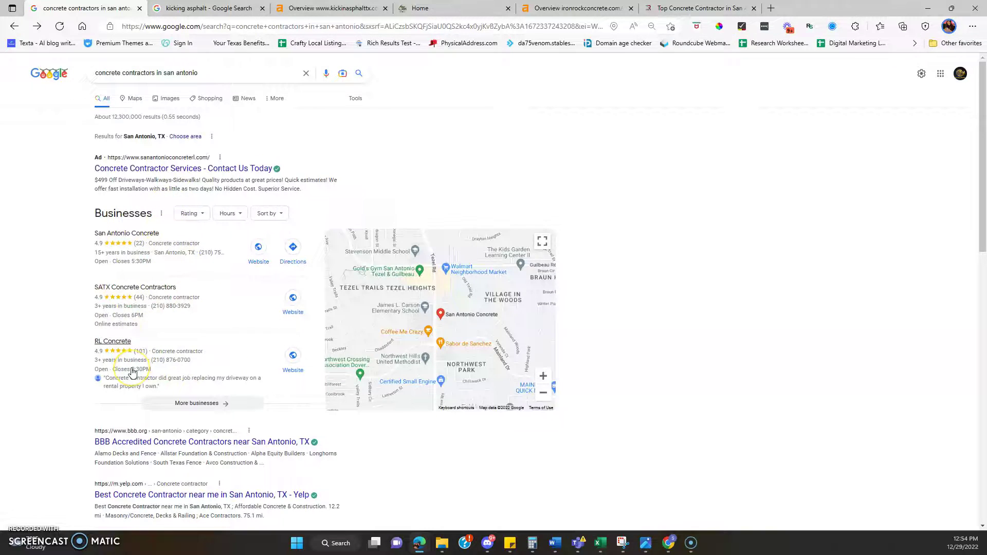
scroll(132, 372, "down", 5)
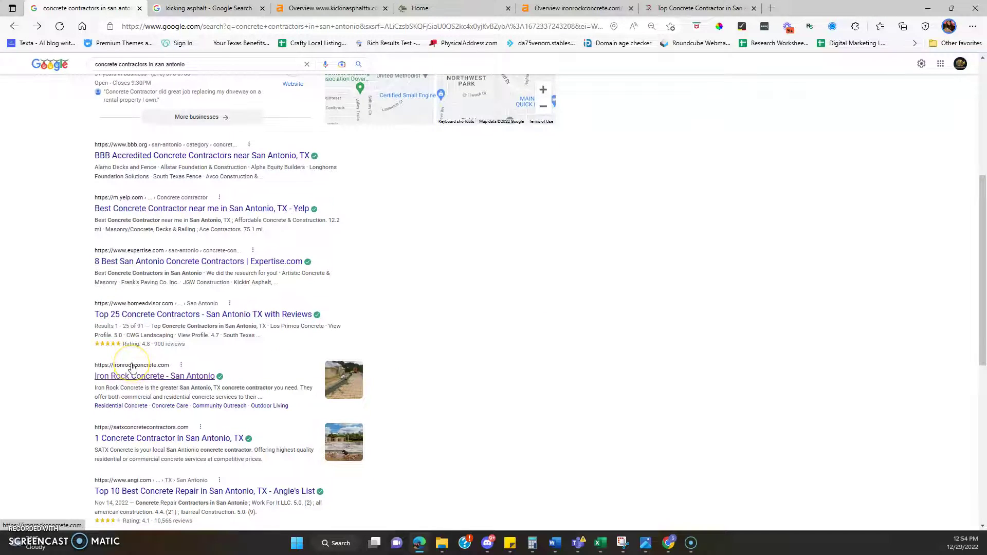
Examine the organic results for "concrete contractors in san antonio", from the BBB listing to the Iron Rock Concrete entry.
scroll(132, 368, "up", 1)
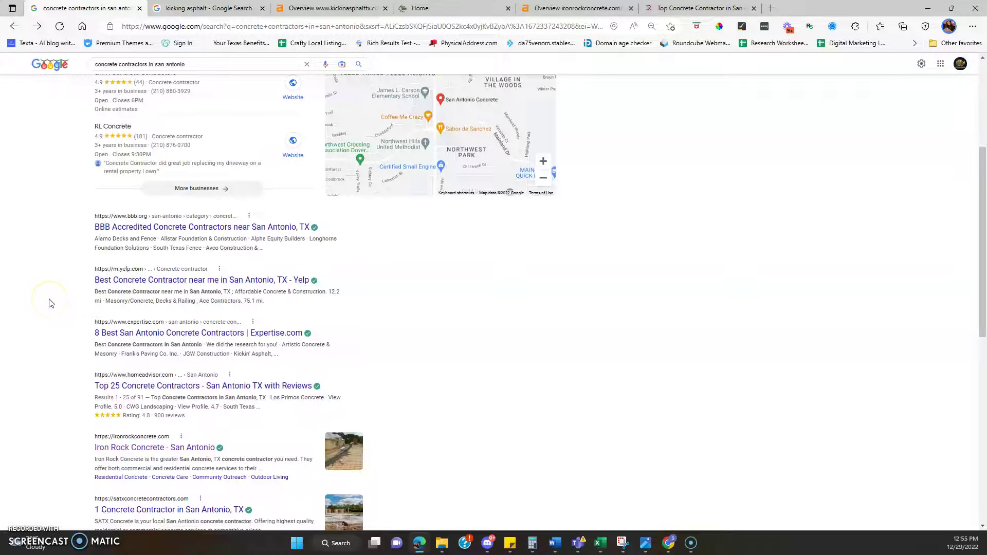
scroll(49, 304, "down", 2)
scroll(49, 304, "up", 2)
scroll(187, 350, "down", 2)
scroll(186, 354, "up", 1)
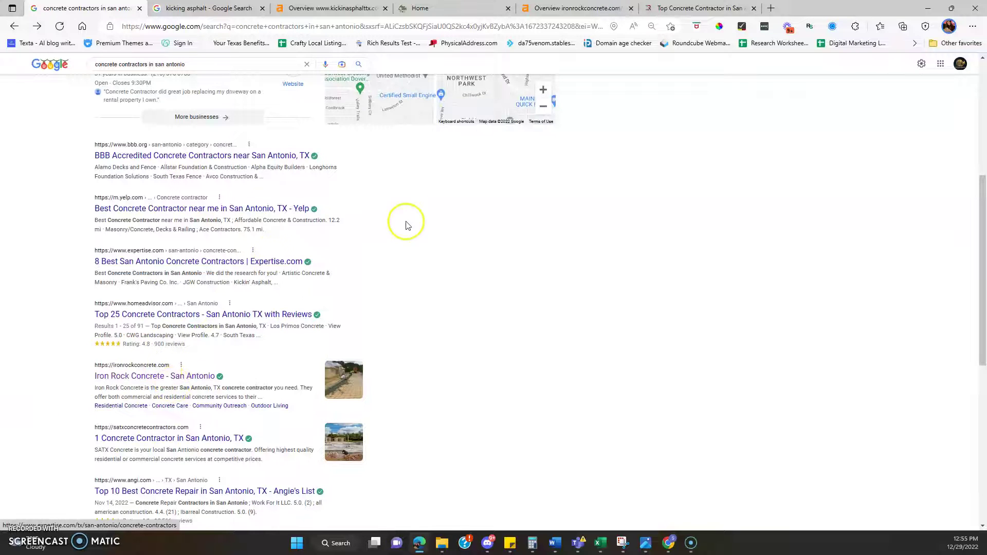
scroll(442, 214, "up", 2)
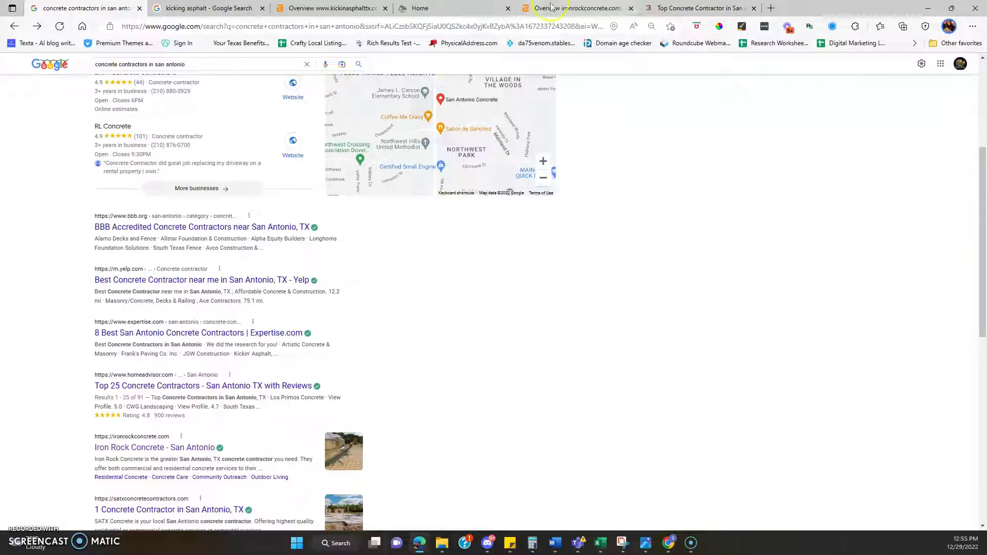
Switch to the Kickin Asphalt website and review its home page from the headline through the testimonials to the footer.
left_click(432, 7)
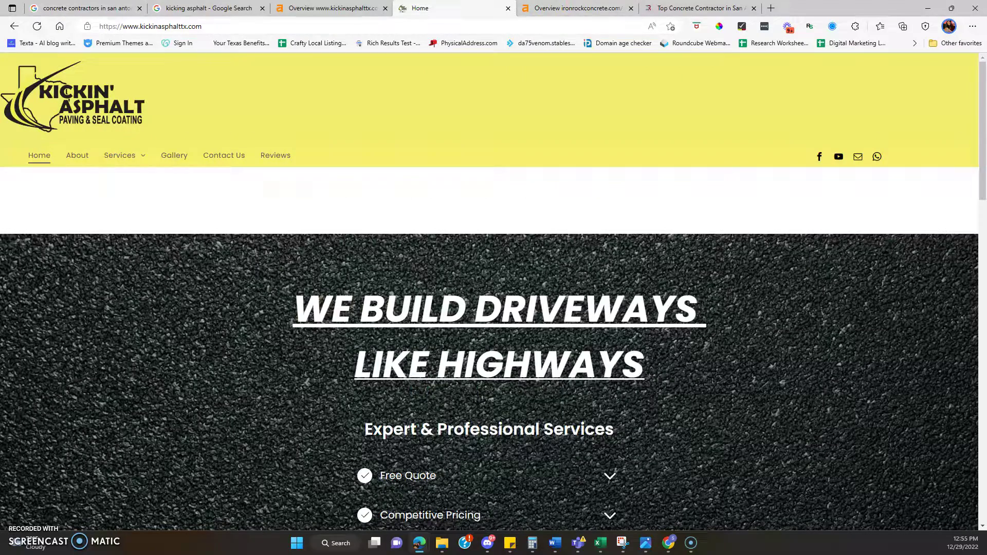
scroll(436, 251, "down", 3)
scroll(437, 256, "down", 15)
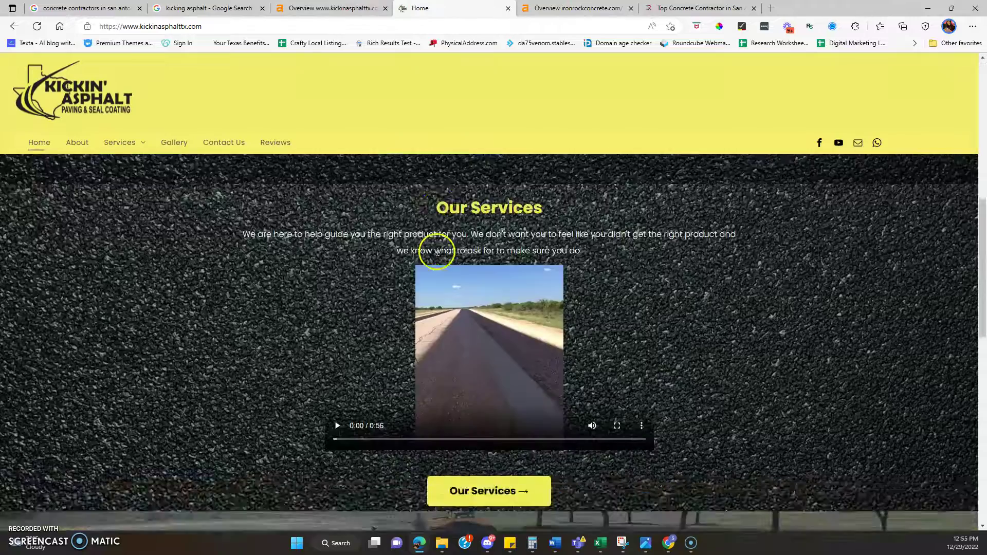
scroll(436, 252, "up", 7)
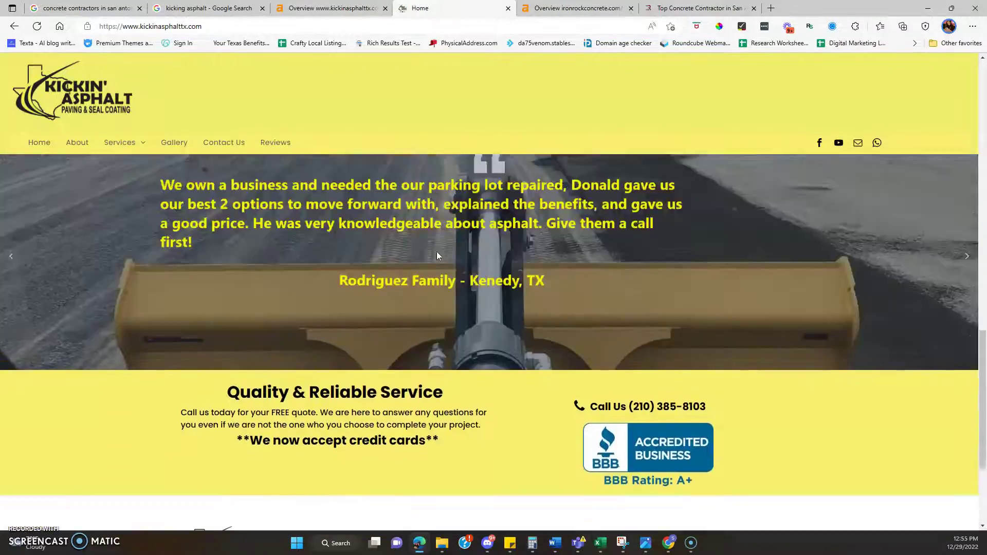
scroll(437, 251, "down", 8)
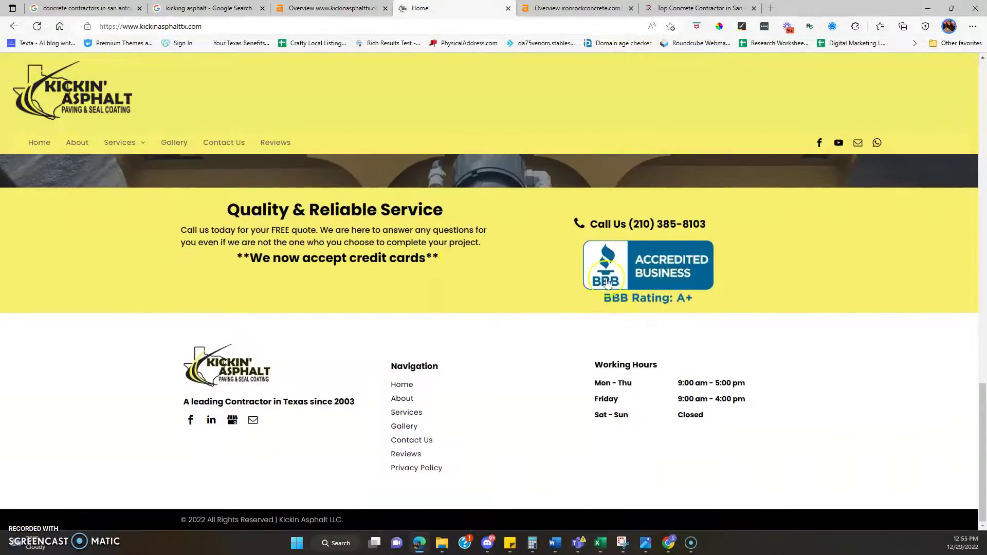
scroll(650, 357, "up", 18)
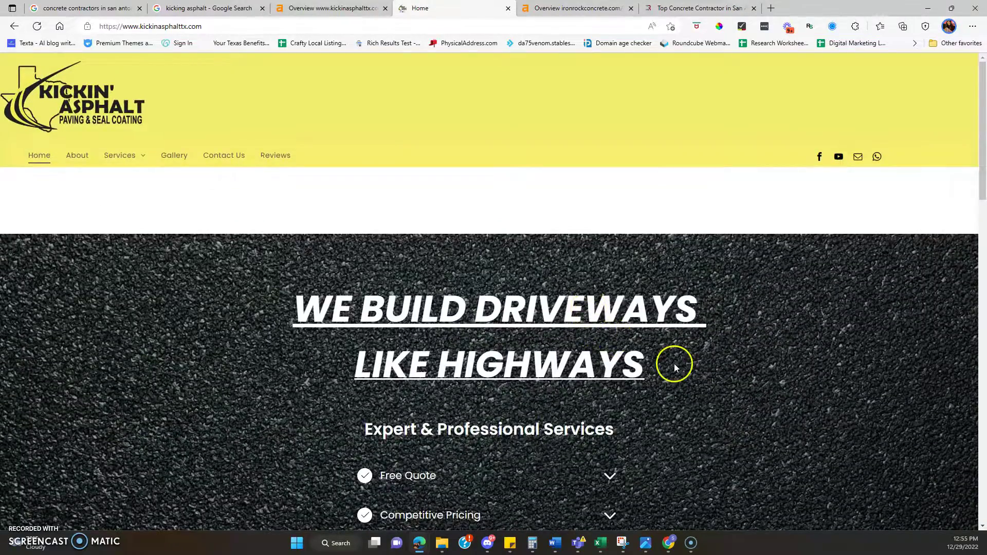
scroll(674, 364, "down", 12)
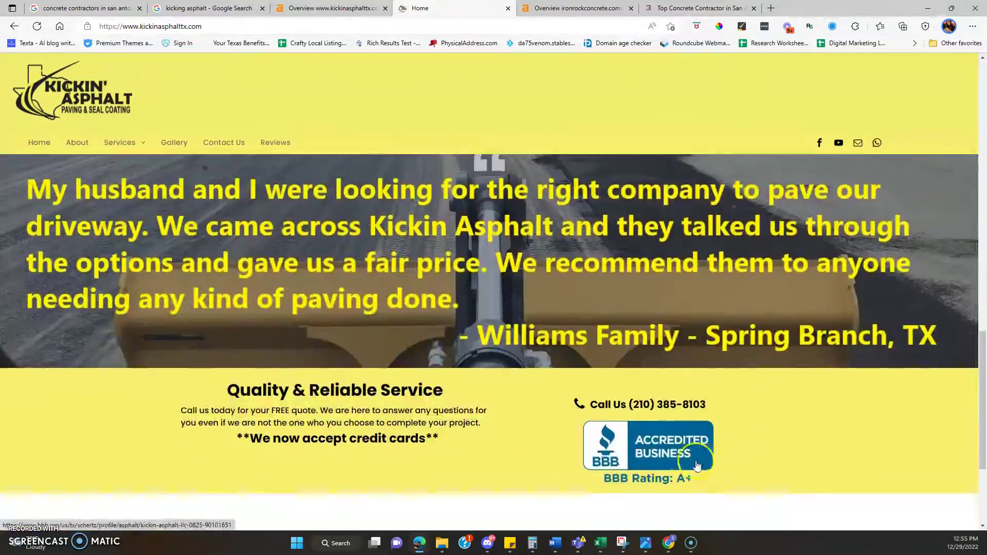
scroll(657, 451, "up", 12)
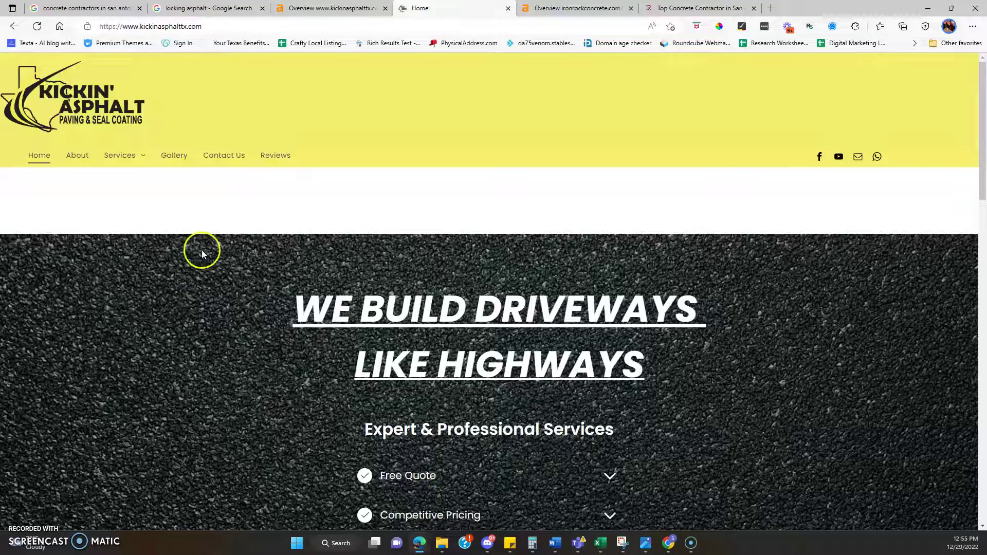
Review the home page's services video, Satisfied Clients testimonials and Quality & Reliable Service section once more.
scroll(401, 260, "down", 12)
scroll(402, 263, "down", 7)
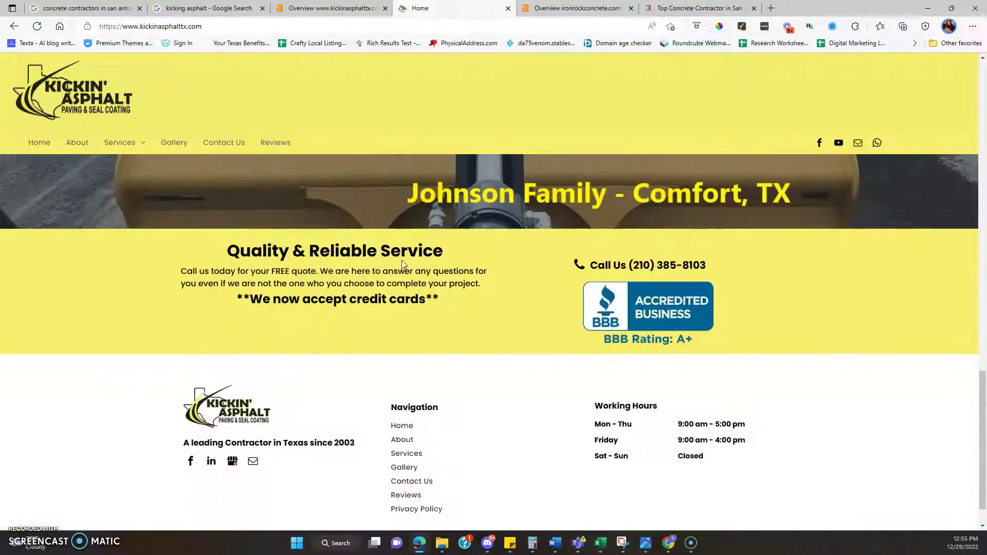
scroll(403, 265, "up", 8)
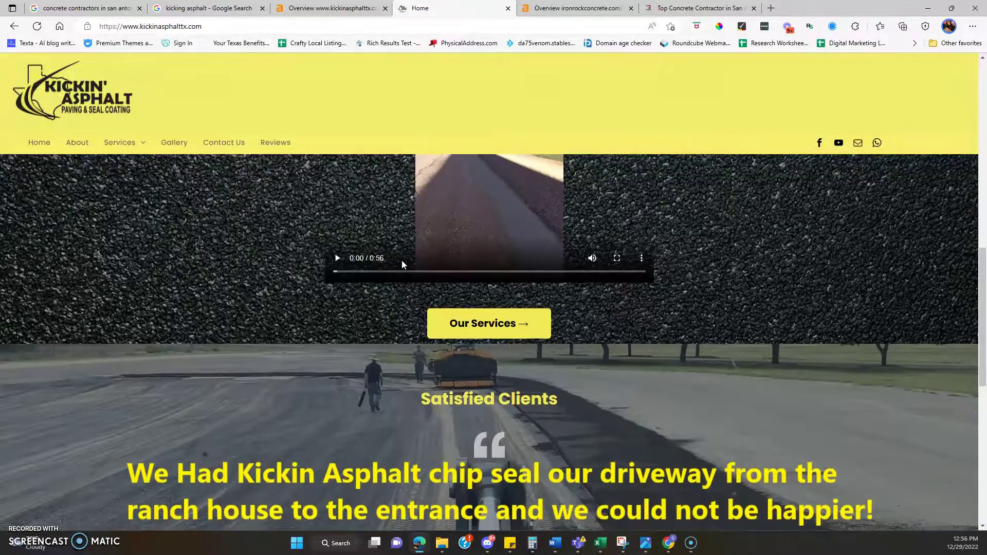
scroll(592, 359, "down", 5)
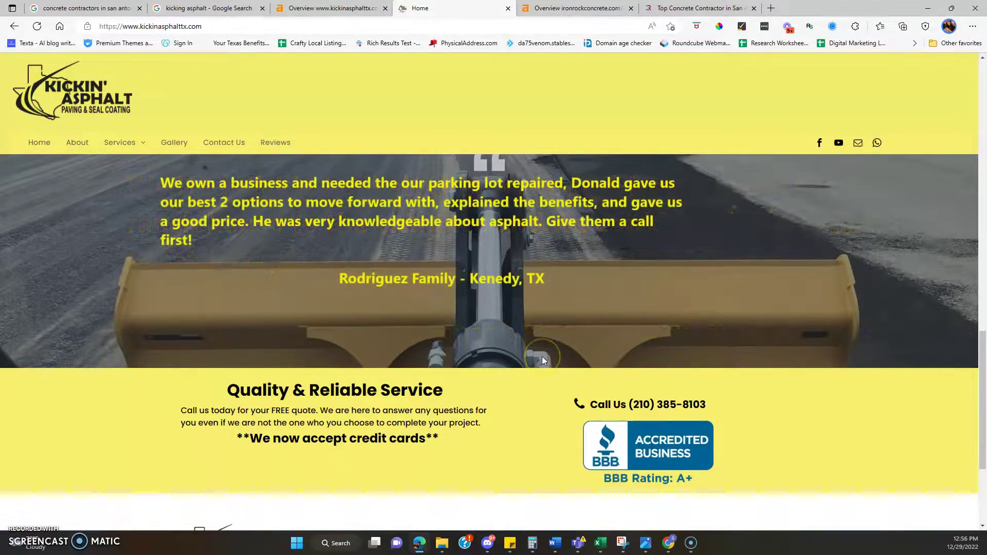
scroll(542, 356, "up", 10)
scroll(542, 356, "up", 5)
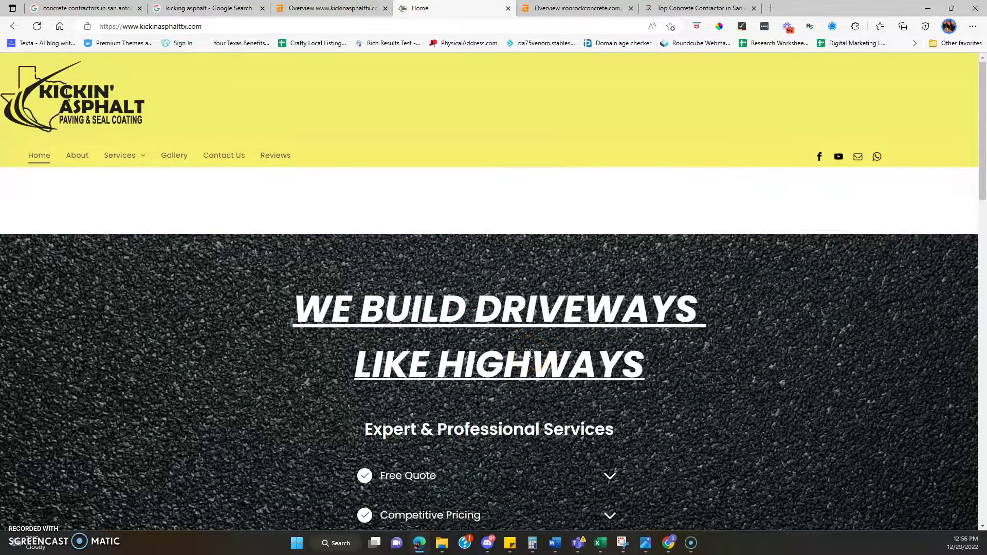
Expand the Free Quote, Competitive Pricing and Experience-Based Recommendations entries in the Expert & Professional Services list.
scroll(530, 354, "down", 5)
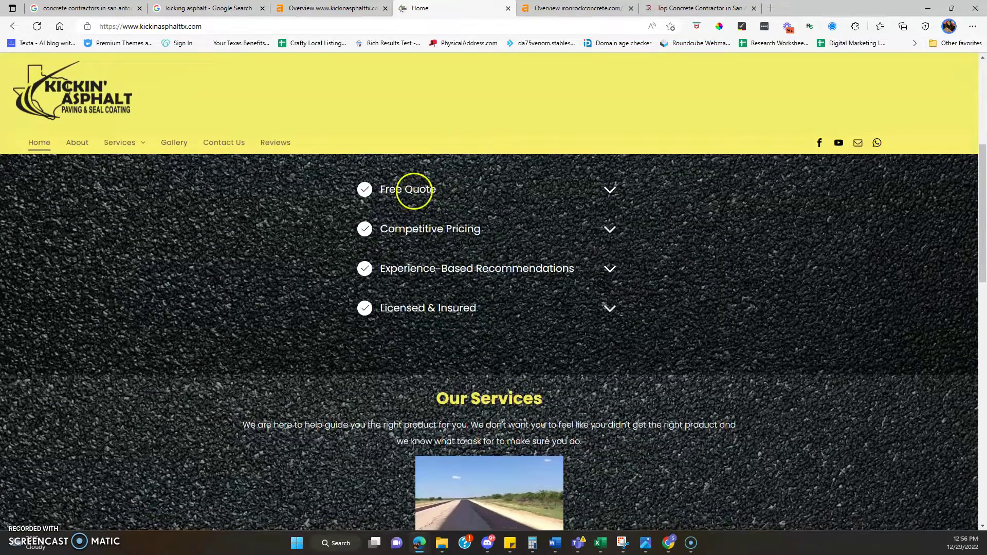
left_click(611, 191)
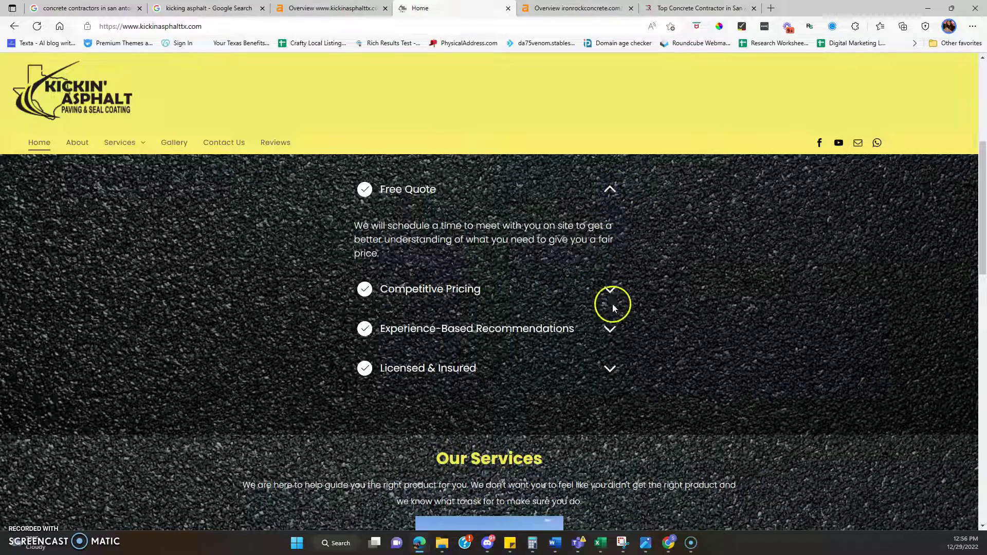
left_click(610, 290)
left_click(610, 318)
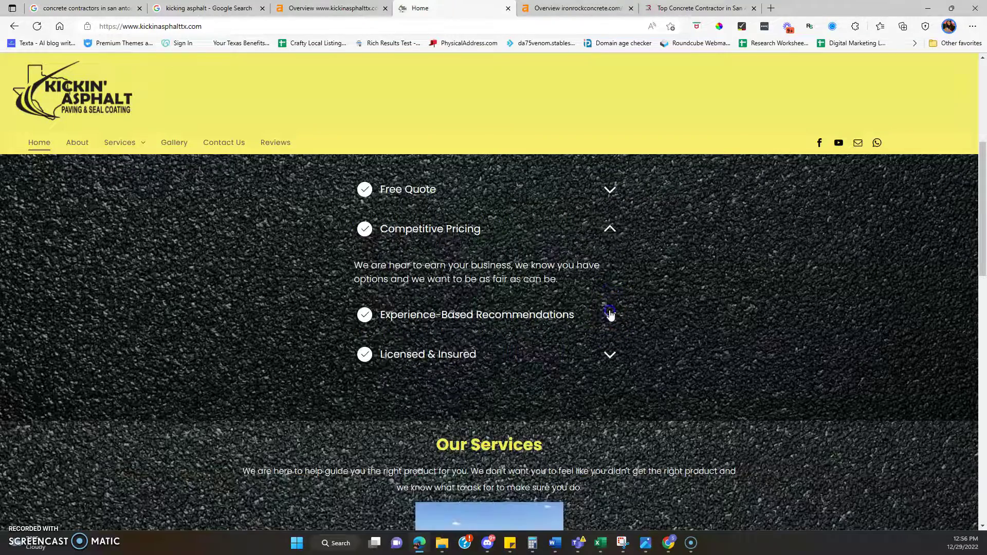
scroll(609, 334, "up", 5)
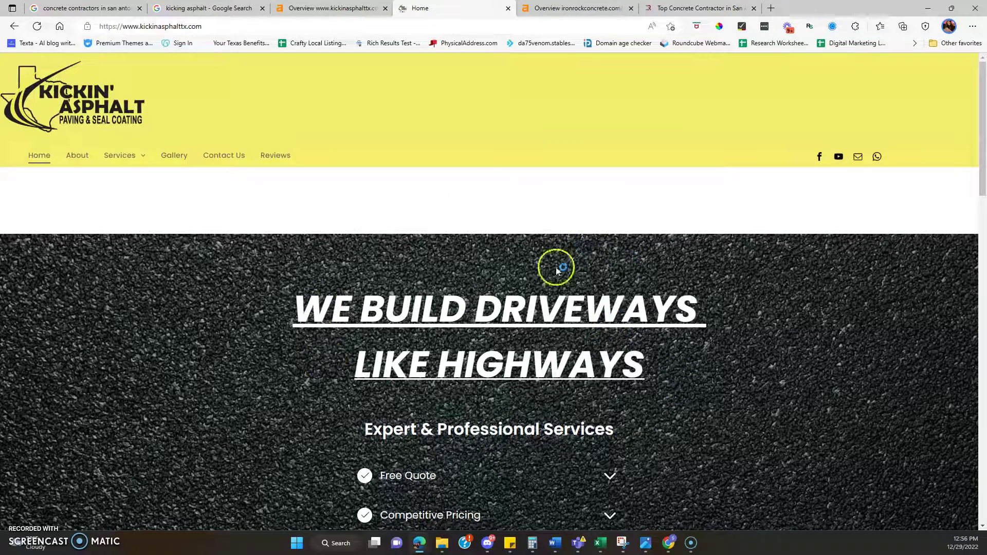
Compare the "We Build Driveways Like Highways" headline with the text of the expanded Experience-Based Recommendations entry.
left_click(559, 360)
left_click(510, 356)
scroll(509, 356, "down", 5)
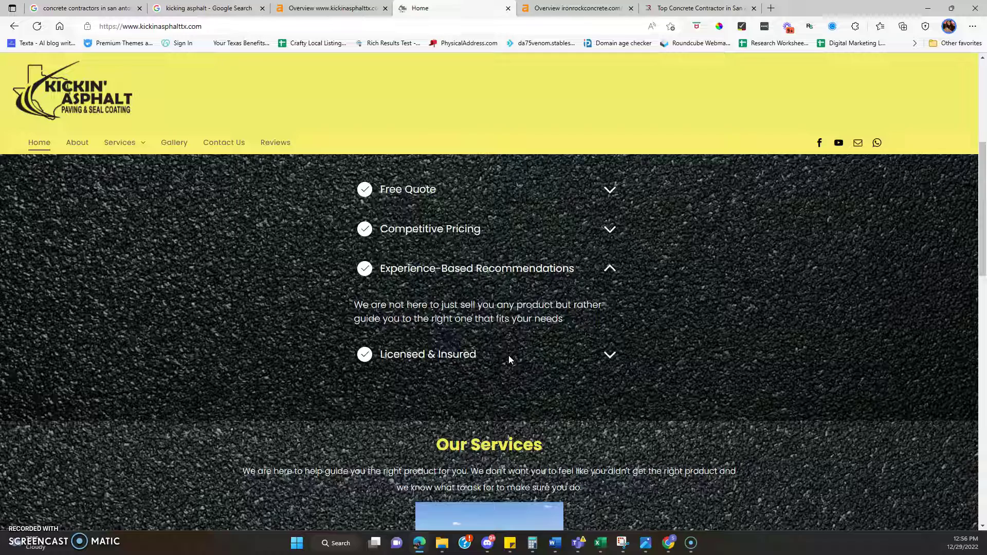
scroll(612, 360, "up", 5)
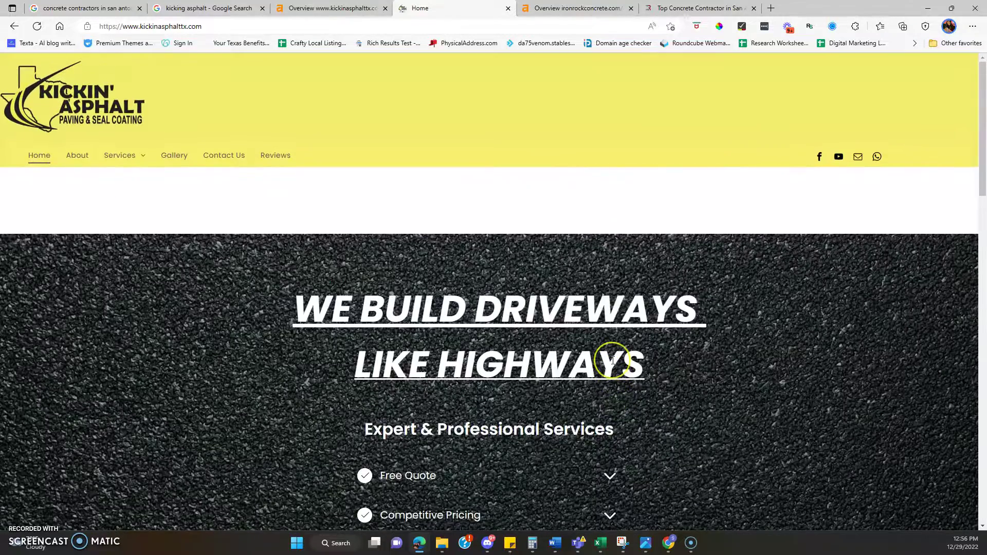
scroll(613, 360, "down", 4)
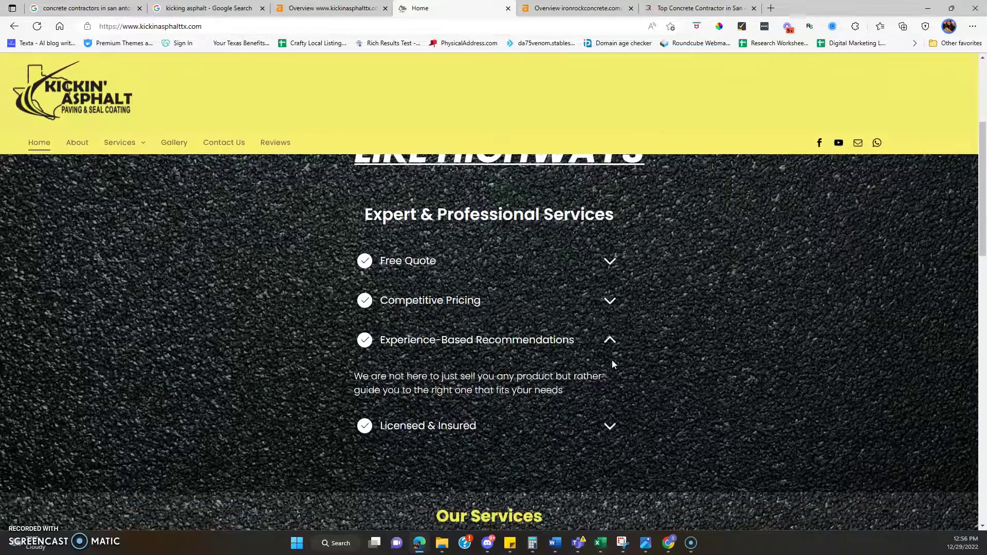
scroll(612, 364, "down", 4)
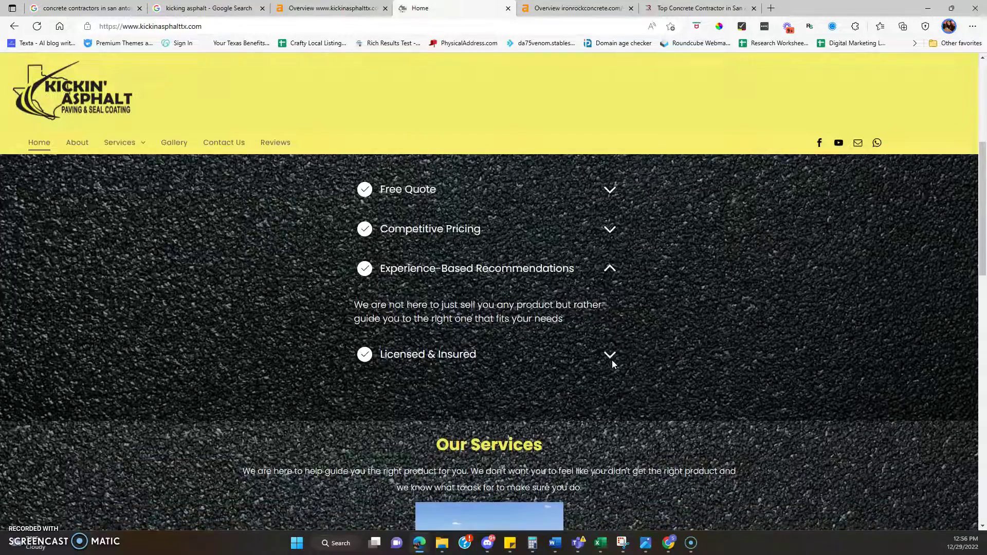
scroll(610, 364, "up", 4)
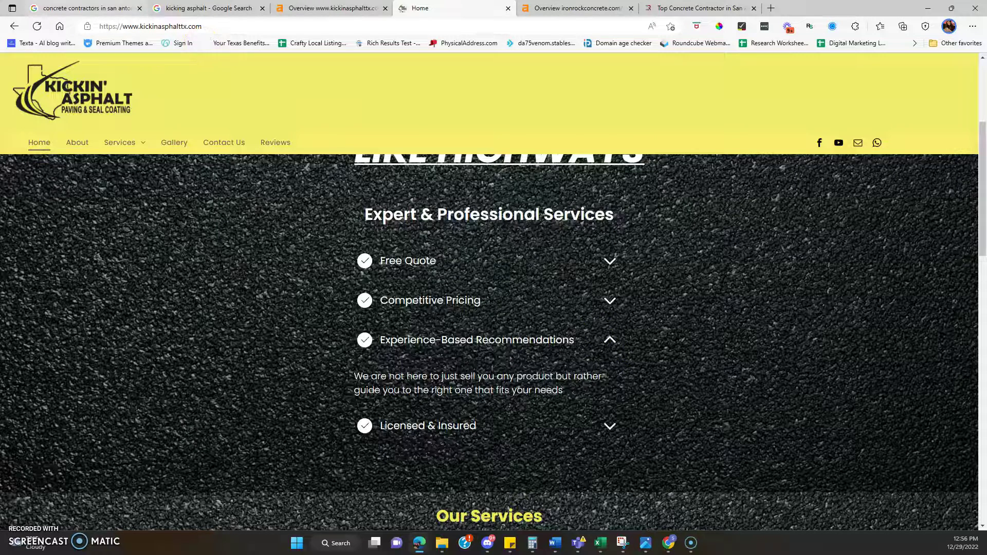
Return to the San Antonio contractor results and highlight the query "concrete contractors in san antonio" in the search field.
left_click(82, 9)
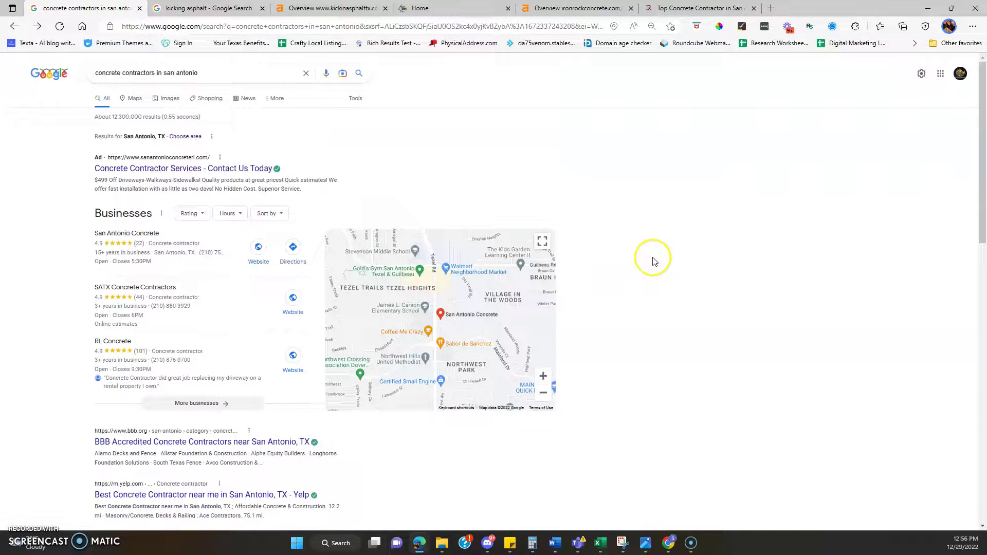
left_click(217, 73)
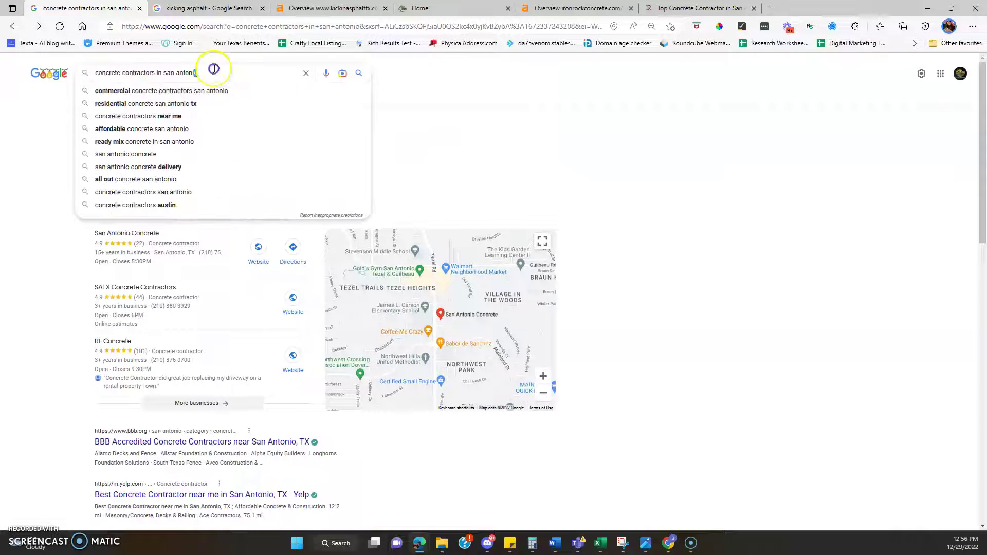
left_click_drag(213, 69, 55, 70)
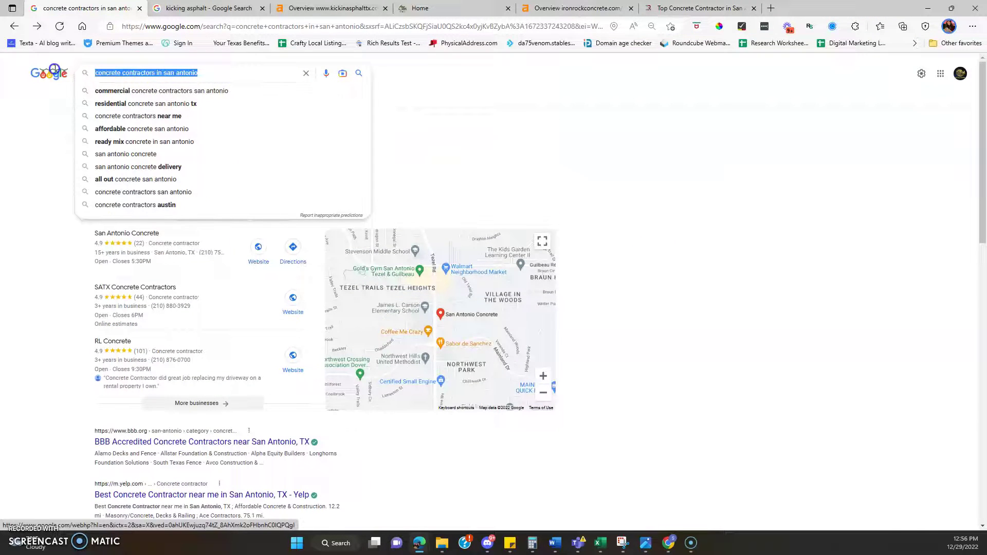
left_click(154, 75)
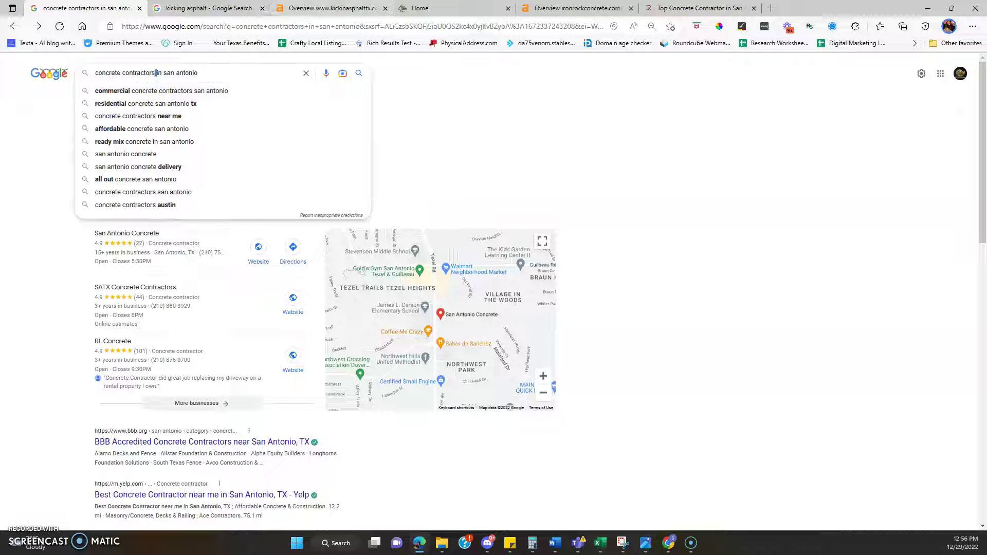
Glance at the Ahrefs overview and the "kicking asphalt" results, then check the Our Services section of the Kickin Asphalt home page.
left_click(329, 8)
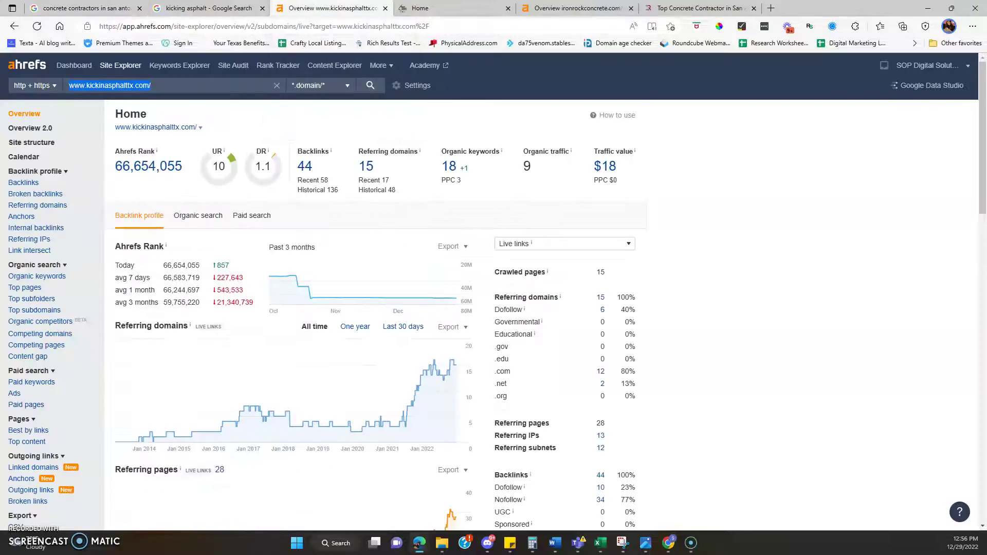
key("ctrl+shift+Tab")
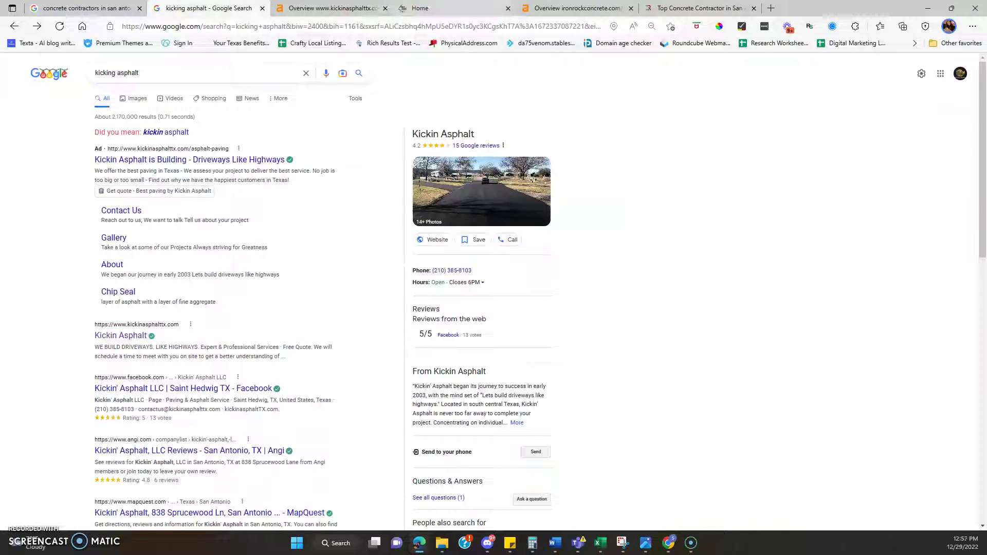
left_click(420, 8)
scroll(590, 321, "down", 7)
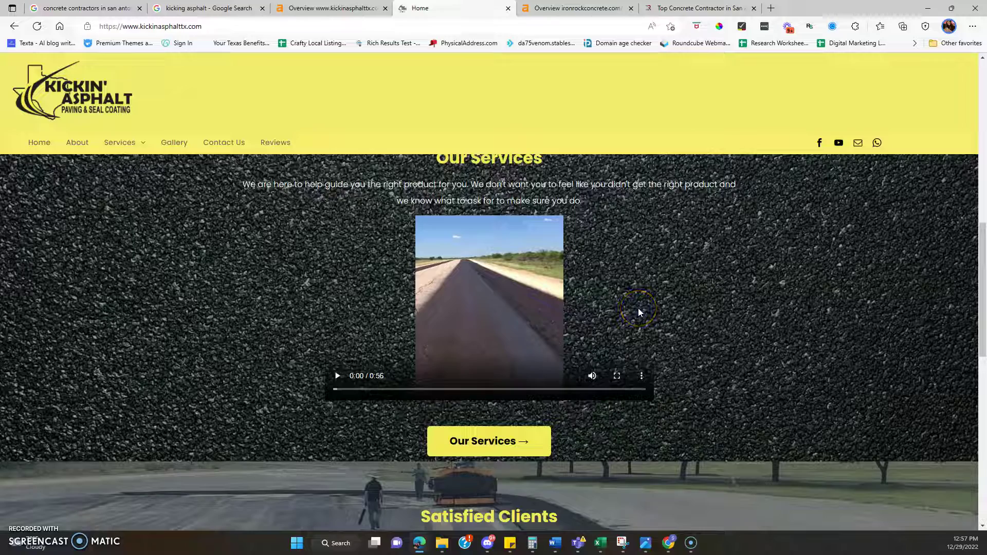
scroll(638, 307, "up", 6)
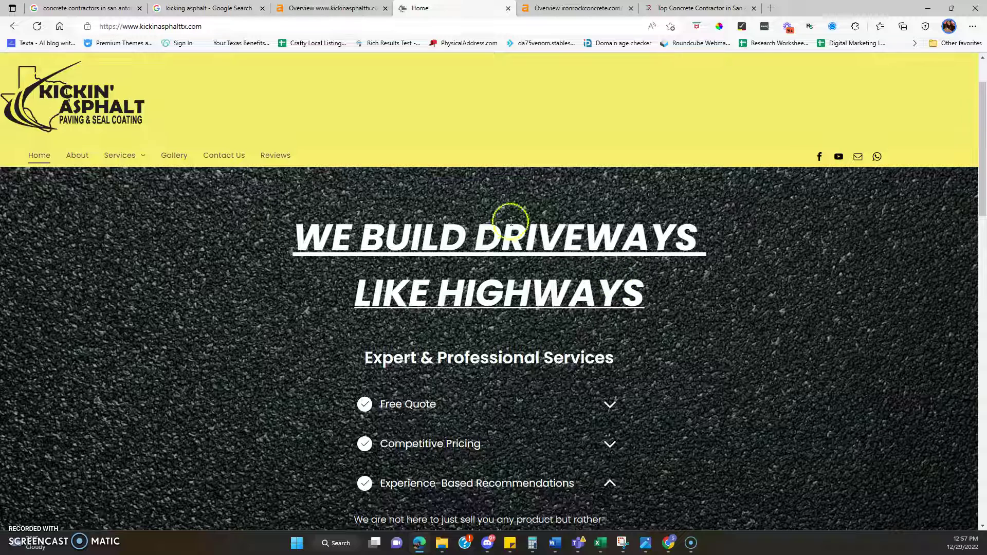
Check Iron Rock Concrete's listing in the contractor results, view its website header, and return to the Kickin Asphalt home page.
left_click(83, 8)
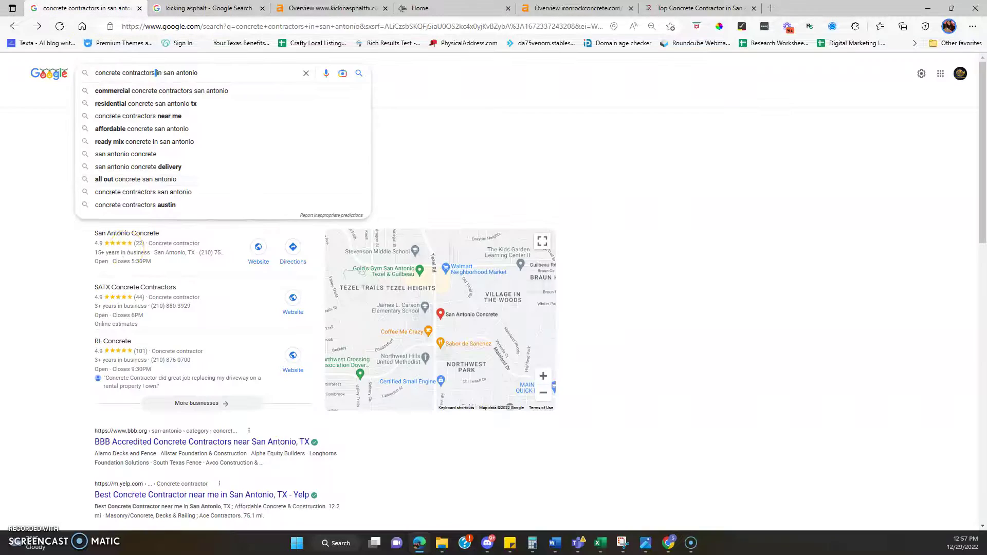
scroll(240, 466, "down", 5)
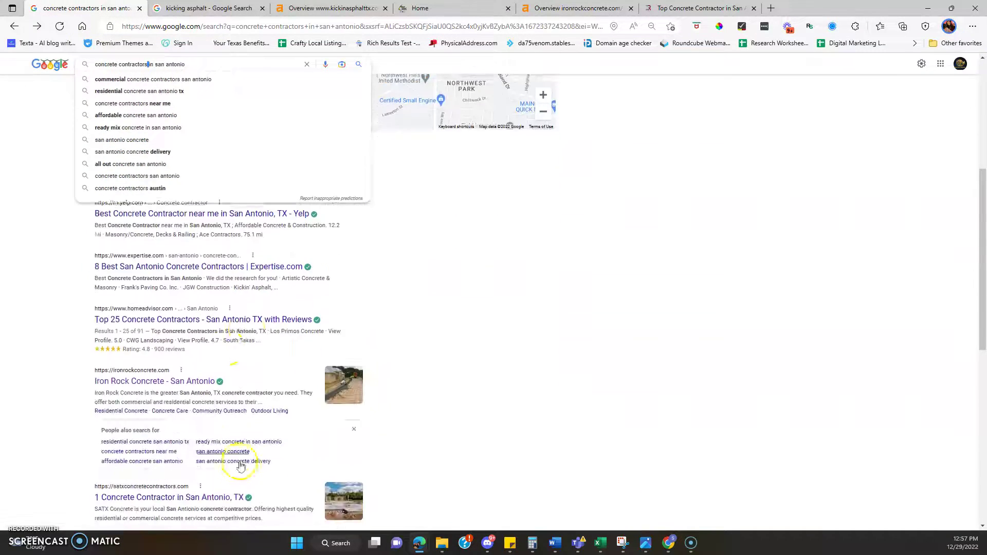
left_click(679, 362)
left_click(711, 13)
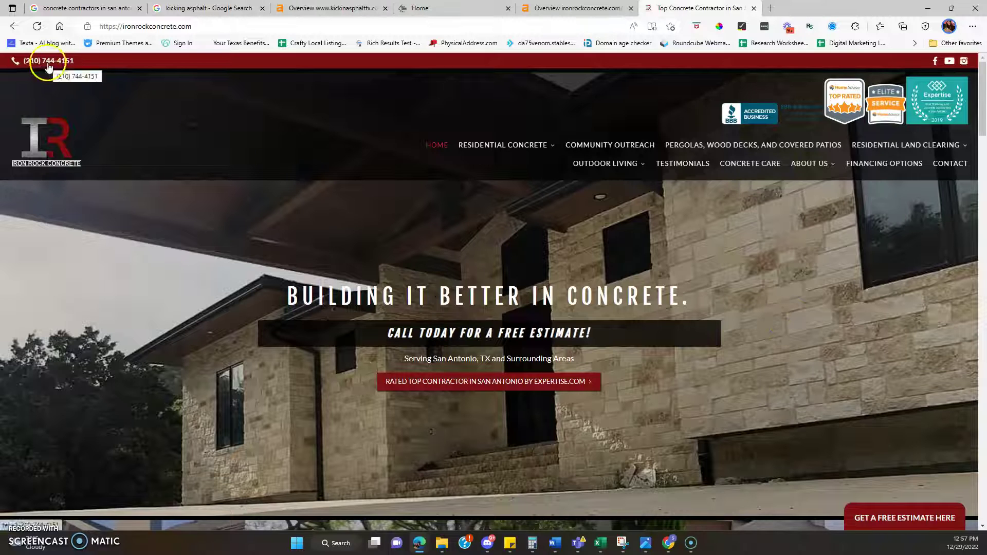
left_click(437, 8)
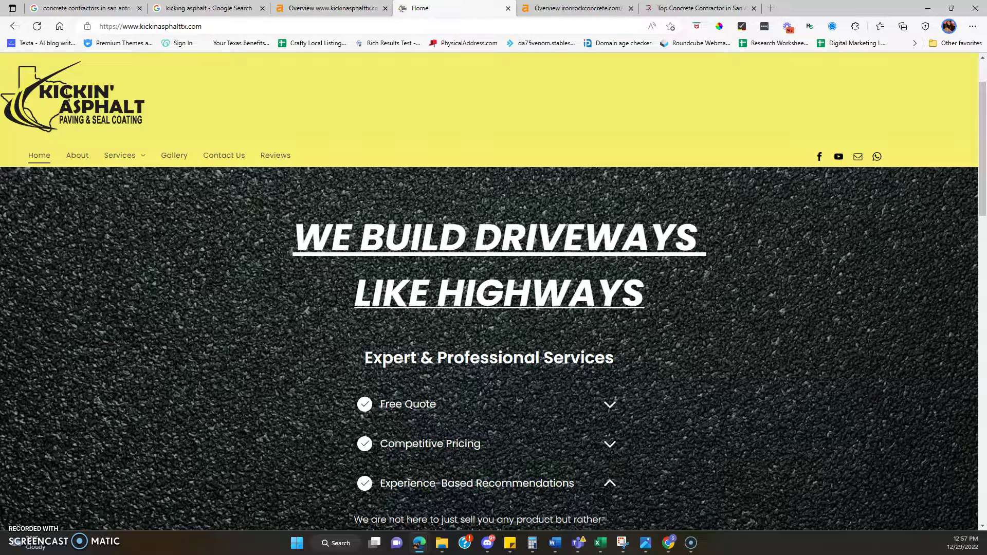
Glance at Iron Rock Concrete's Ahrefs overview, then read through its website home page down to the social media feeds.
left_click(878, 156)
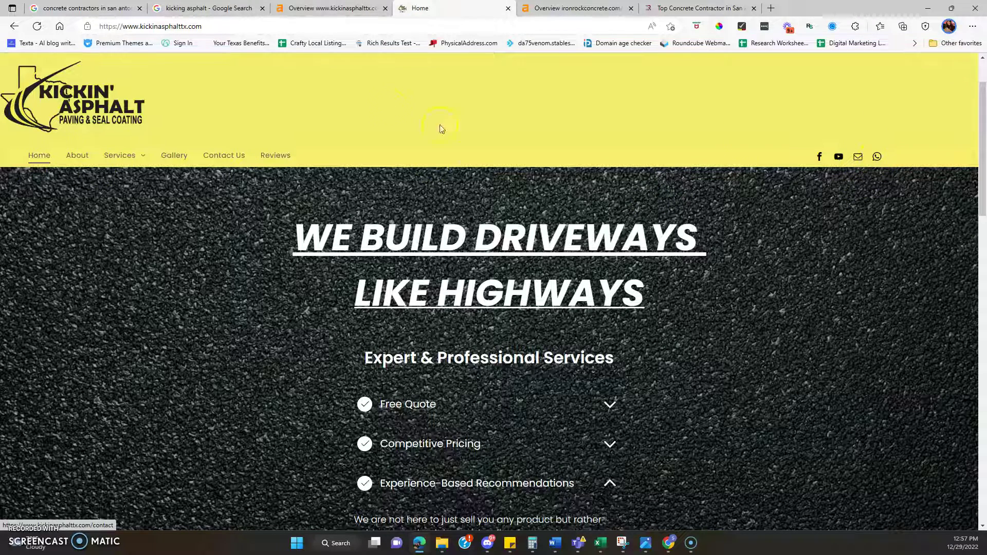
left_click(576, 8)
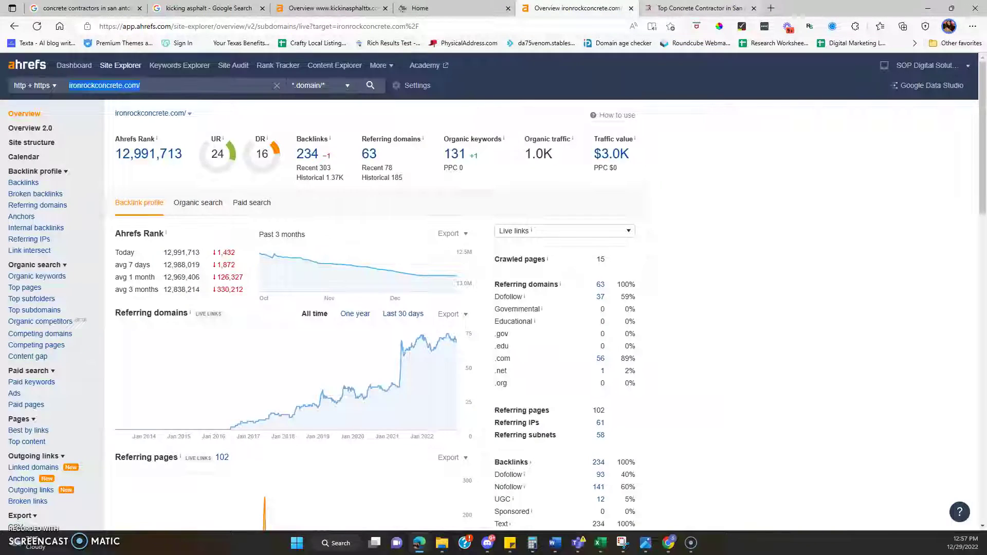
left_click(700, 8)
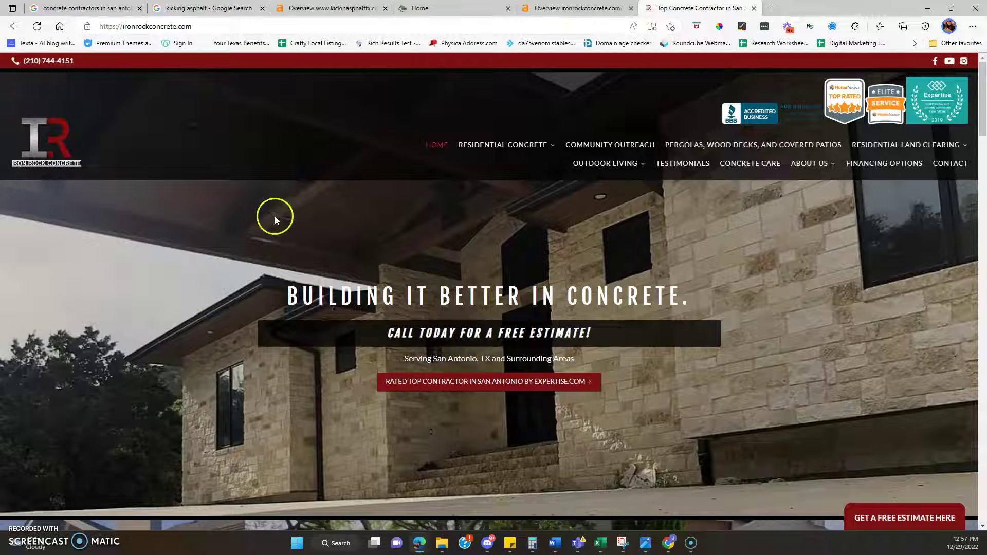
scroll(197, 379, "down", 4)
scroll(198, 379, "up", 4)
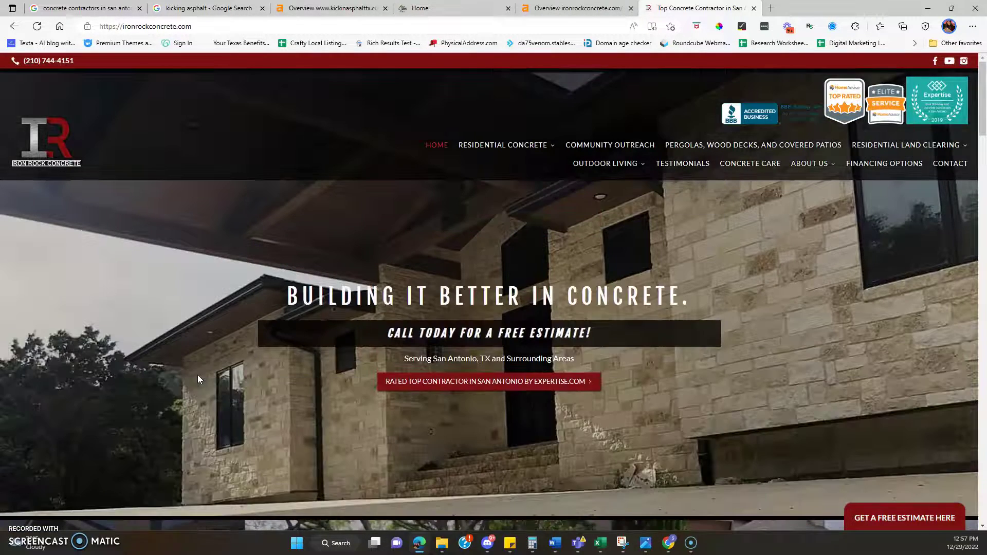
scroll(197, 377, "down", 10)
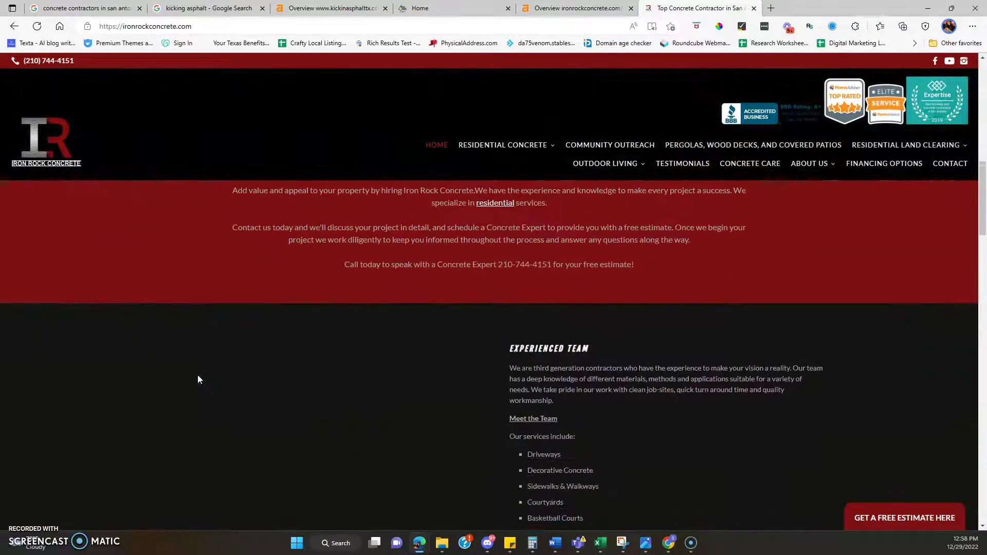
scroll(198, 379, "down", 15)
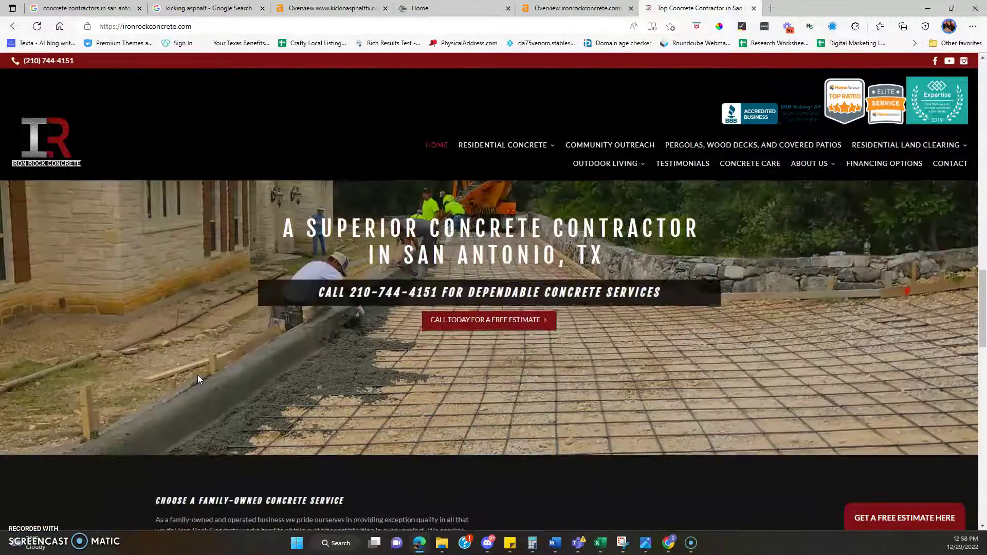
scroll(198, 379, "down", 7)
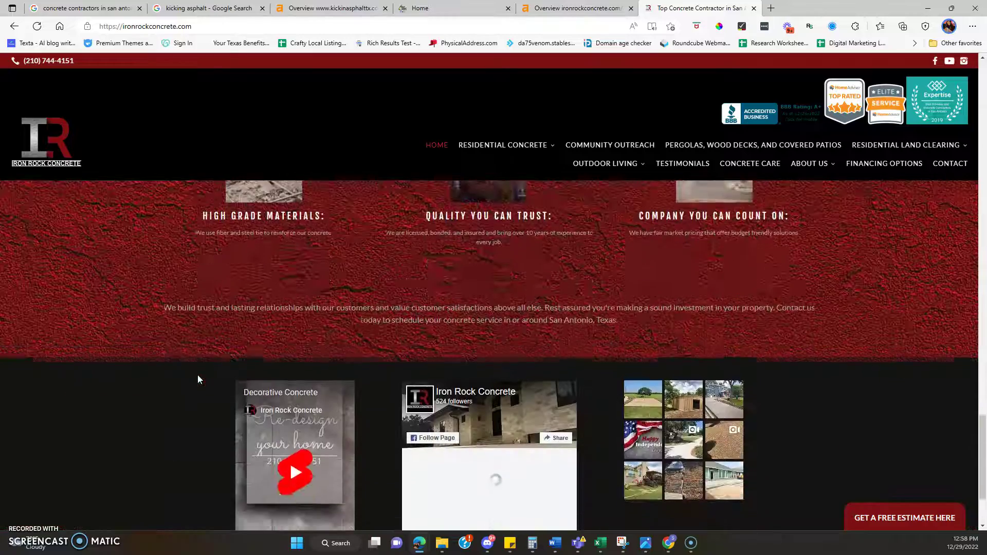
Check the image file name of the house photo beside the Experienced Team section through the save dialog, without saving it.
scroll(198, 380, "up", 20)
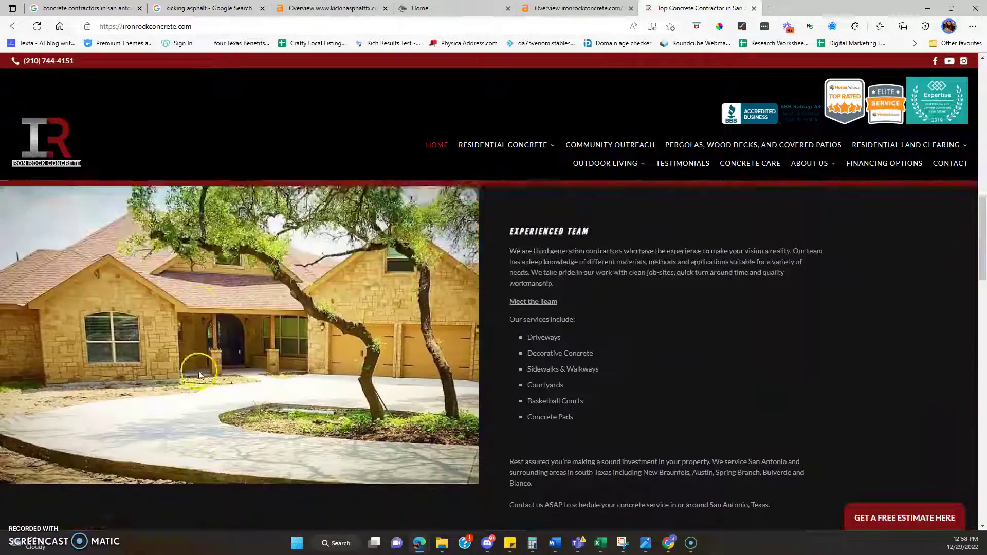
scroll(198, 375, "up", 4)
right_click(196, 444)
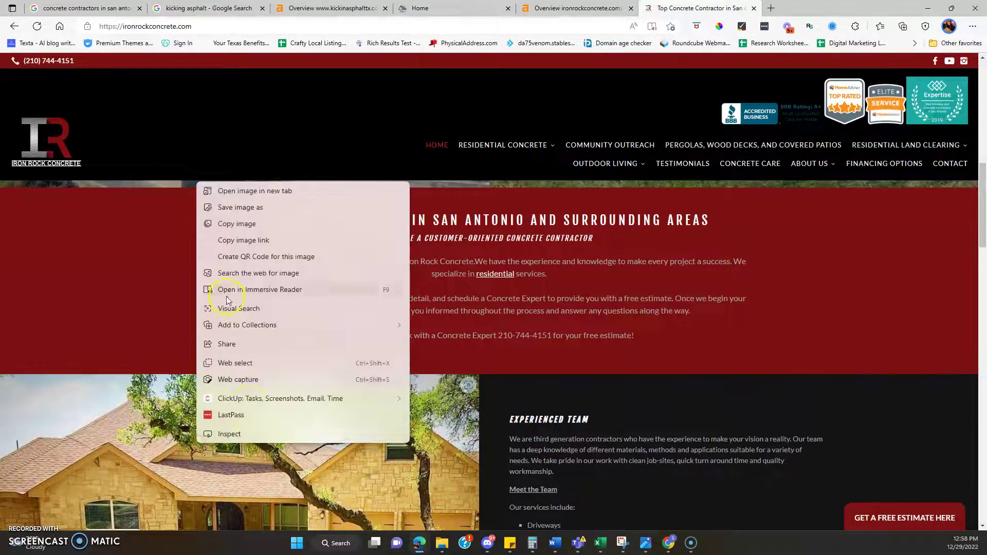
left_click(229, 207)
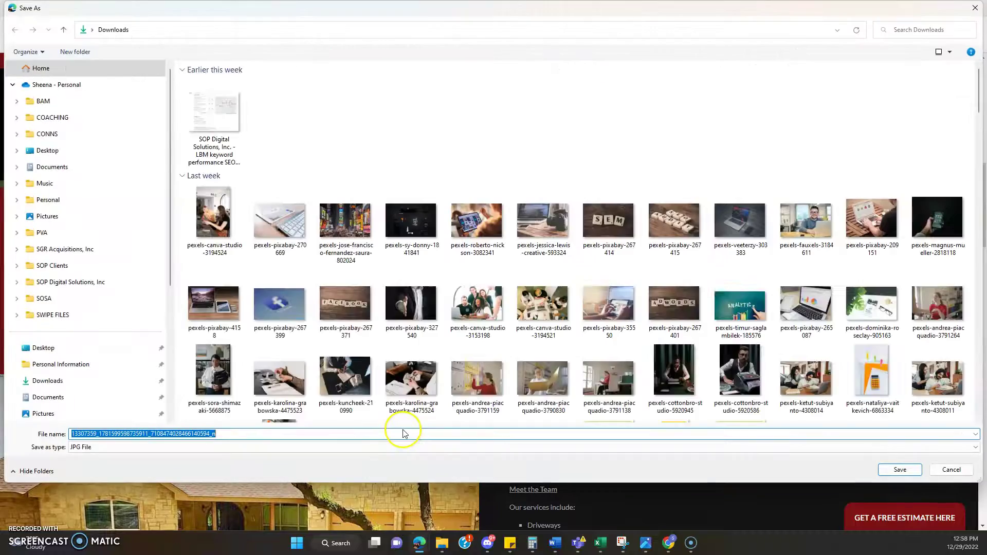
left_click(951, 469)
Check the default file name offered when saving from the "Building It Better in Concrete" banner, without saving anything.
scroll(308, 517, "up", 2)
scroll(331, 517, "up", 5)
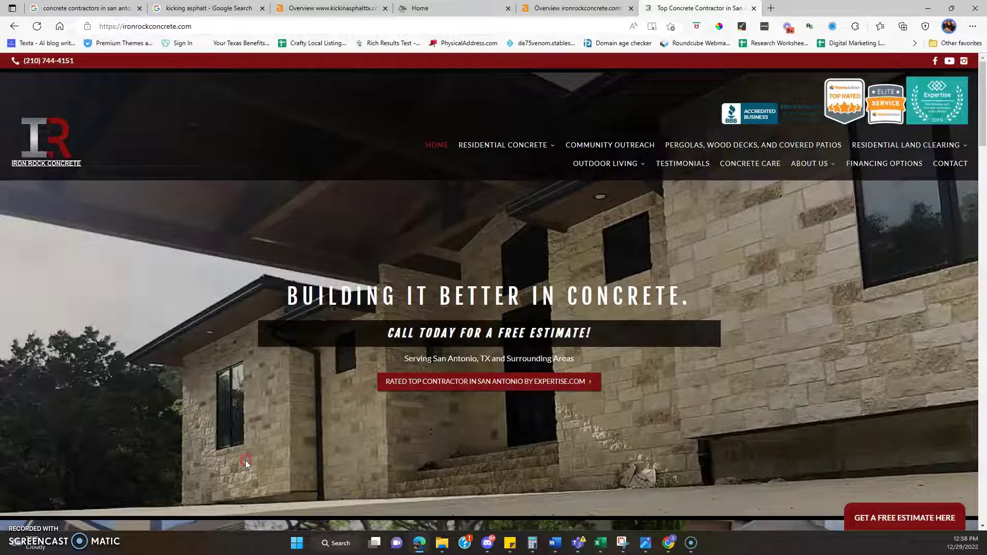
right_click(246, 460)
left_click(291, 171)
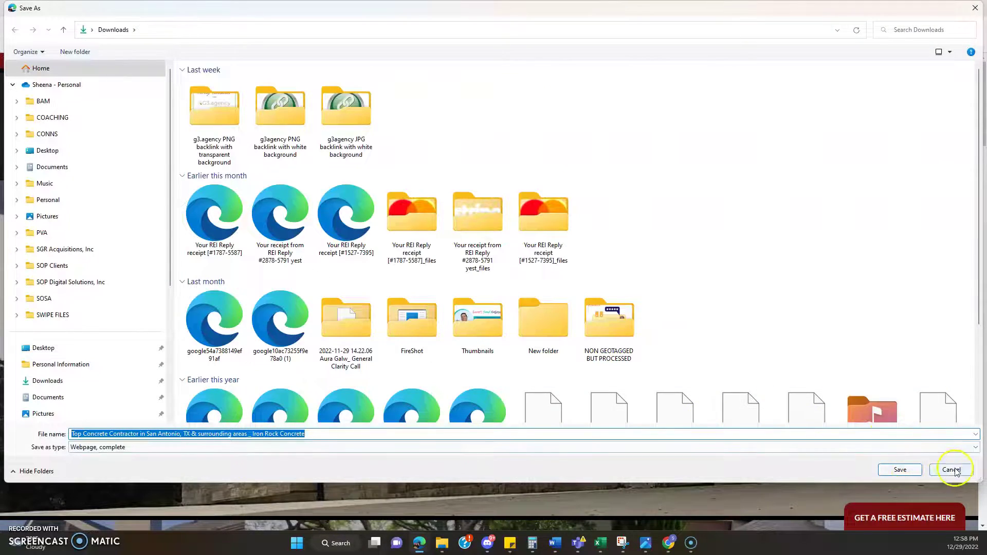
left_click(951, 469)
Review the Iron Rock Concrete home page text and highlight "concrete contractor in the San Antonio" under Reasons to Choose Iron Rock Concrete.
scroll(437, 372, "down", 15)
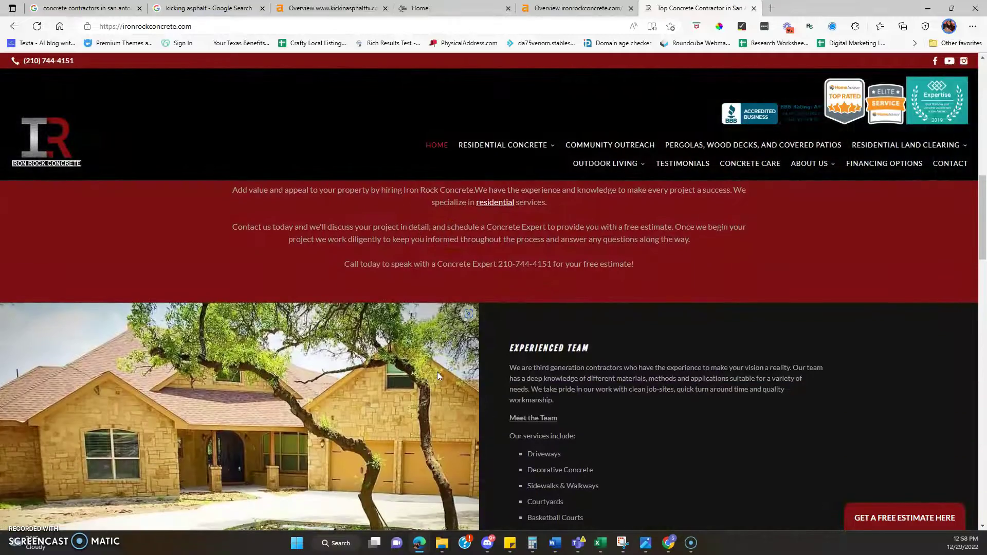
scroll(440, 378, "down", 10)
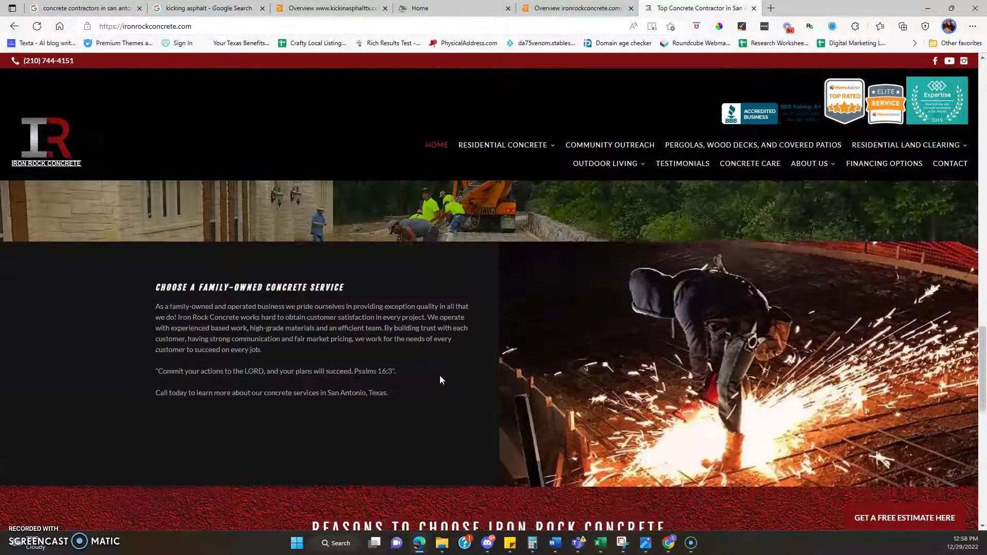
scroll(440, 380, "down", 10)
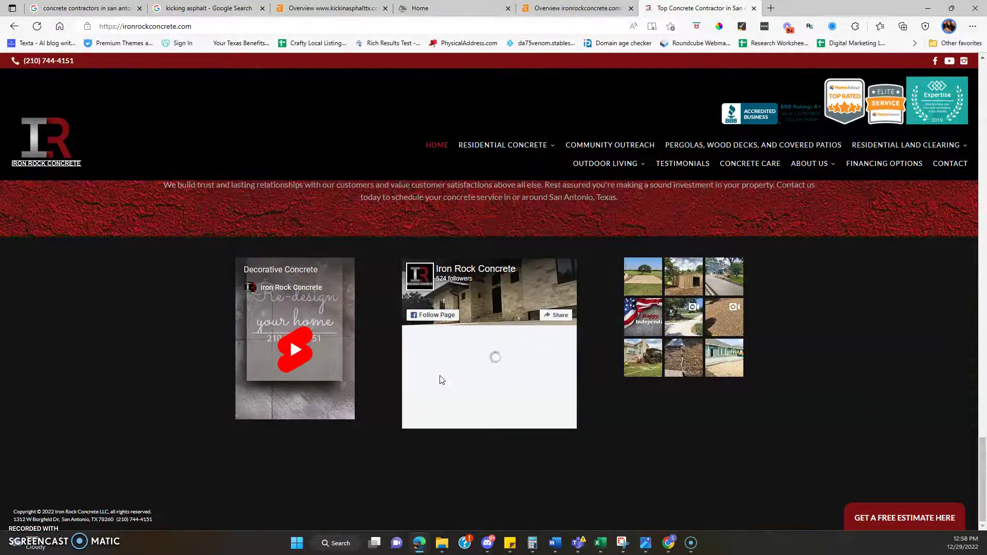
scroll(442, 380, "up", 10)
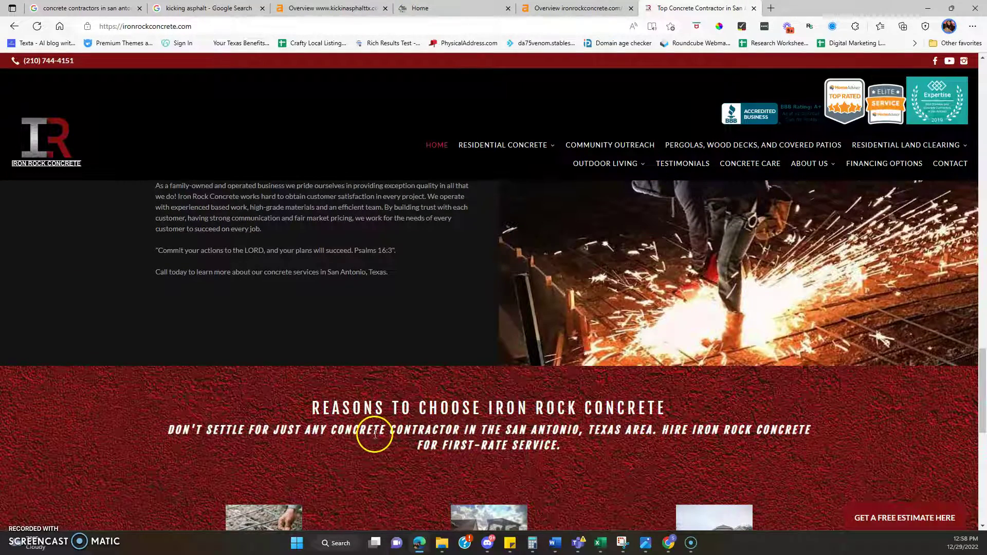
left_click_drag(331, 431, 576, 427)
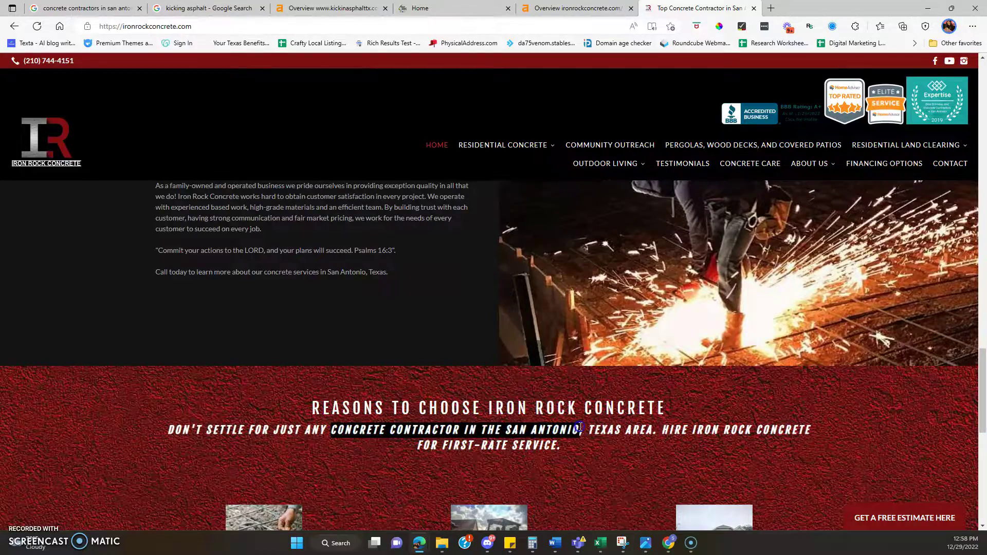
scroll(543, 426, "up", 15)
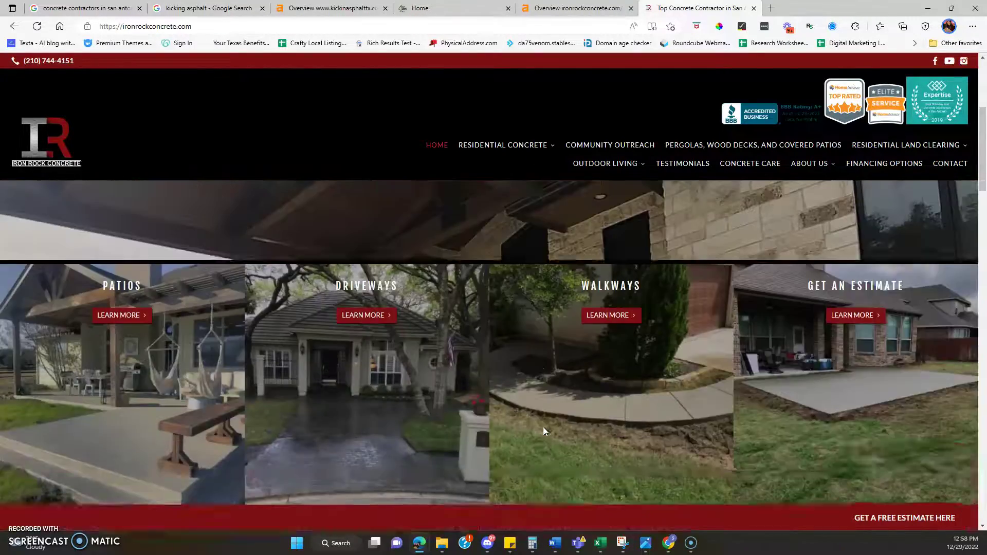
scroll(543, 426, "up", 3)
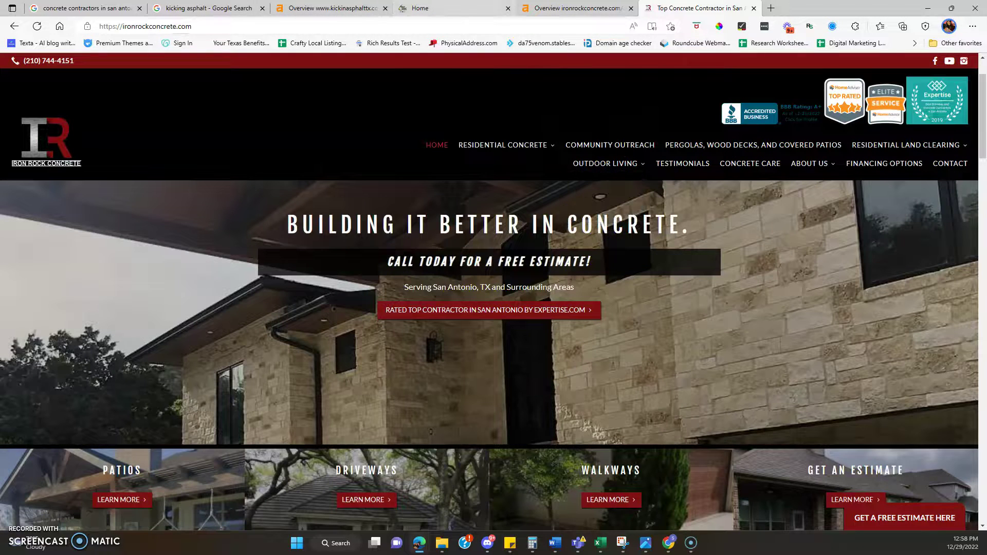
Glance at Kickin Asphalt's Ahrefs overview and Google results, then highlight the web address of its home page.
left_click(332, 8)
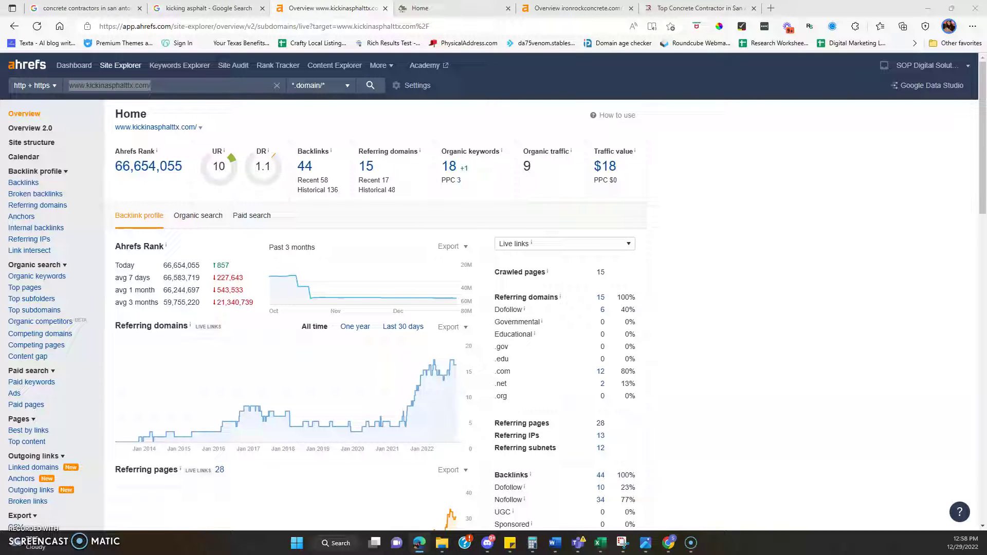
left_click(224, 8)
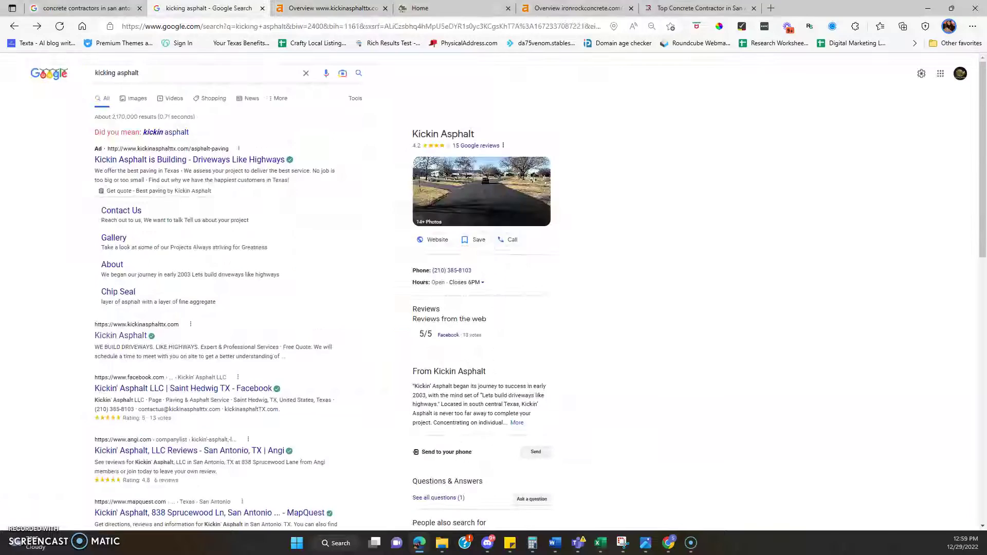
left_click(442, 9)
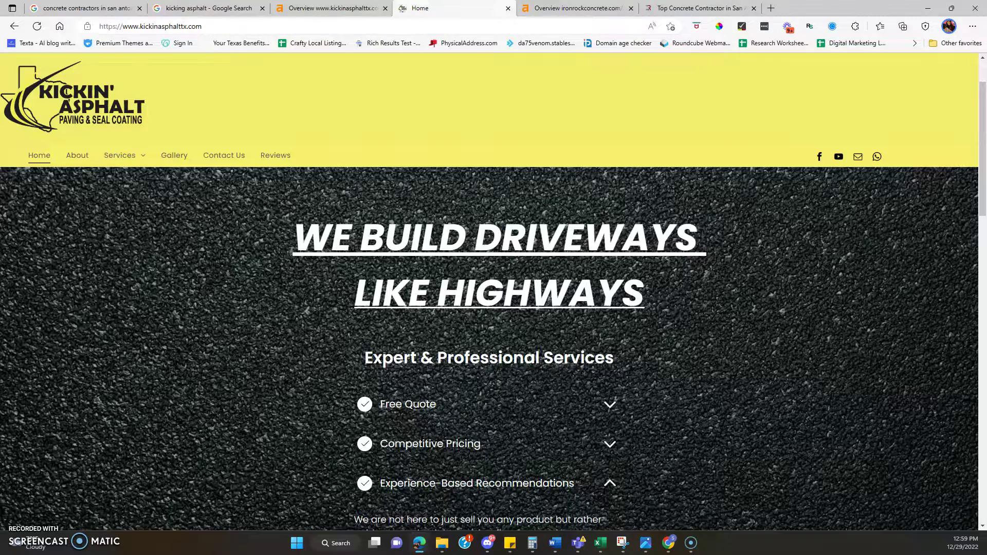
left_click(238, 25)
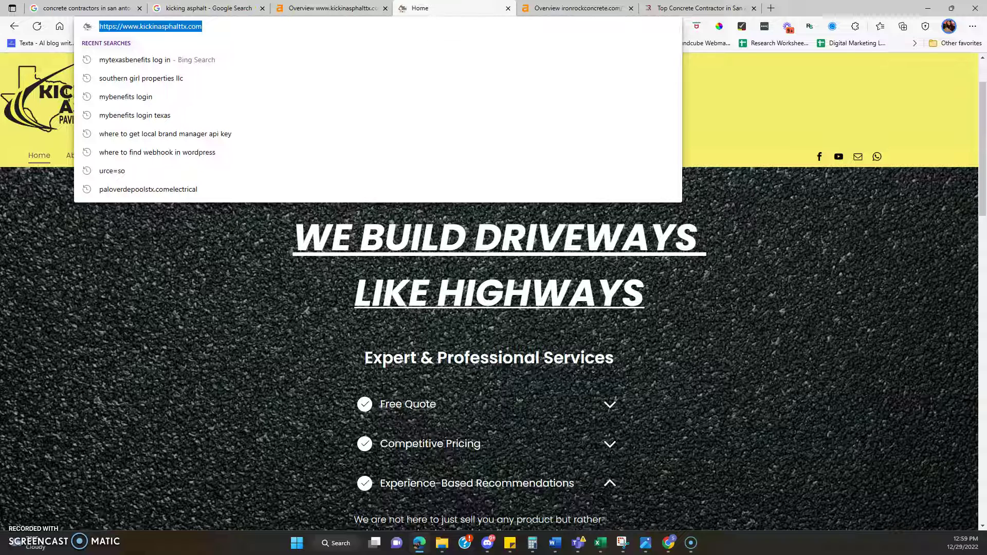
key("alt+Tab")
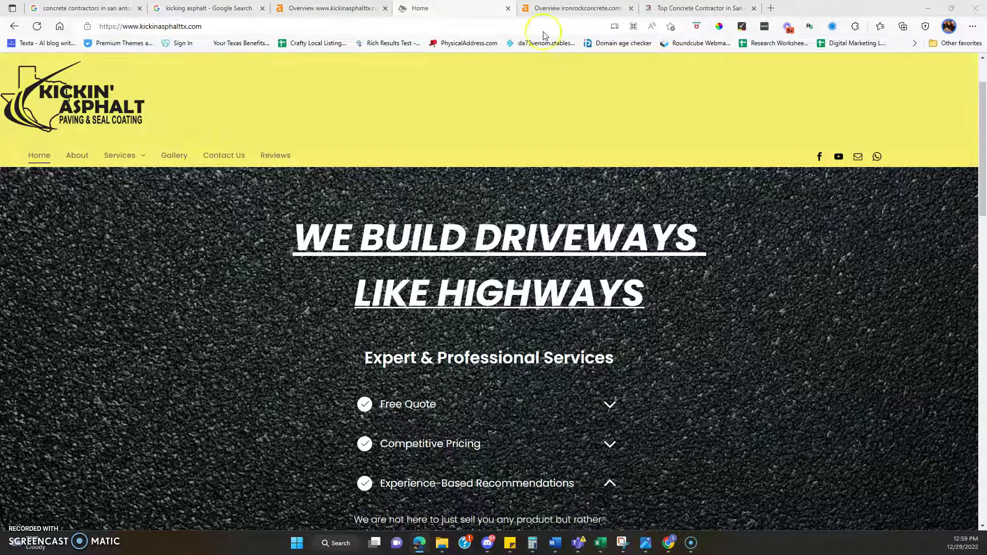
left_click(332, 8)
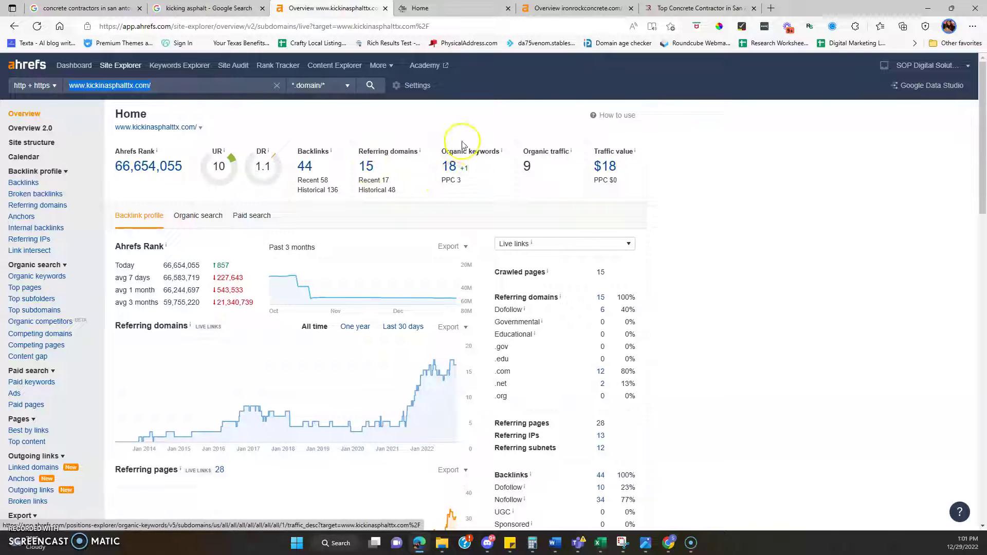
left_click(449, 168)
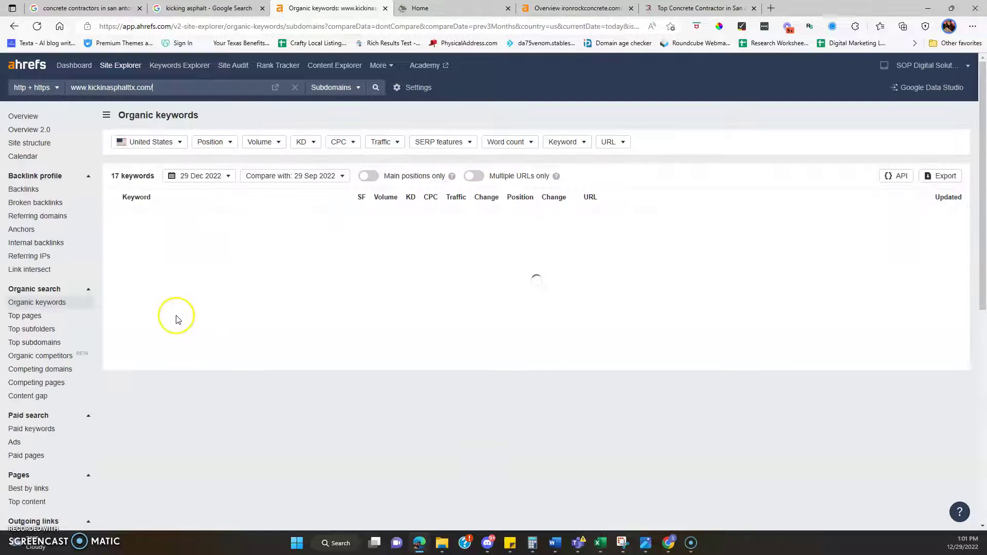
scroll(176, 319, "down", 1)
scroll(177, 319, "down", 2)
scroll(177, 316, "up", 3)
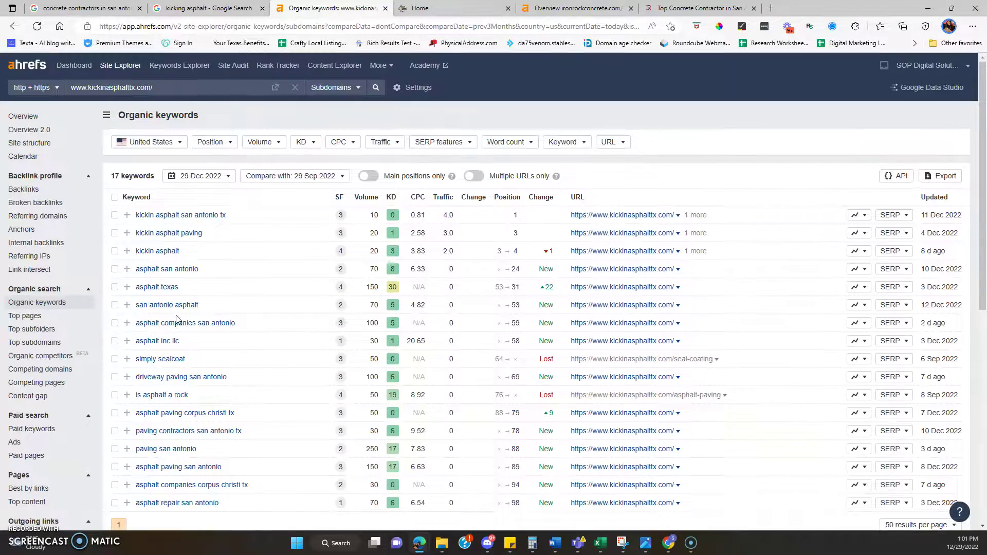
scroll(176, 316, "down", 3)
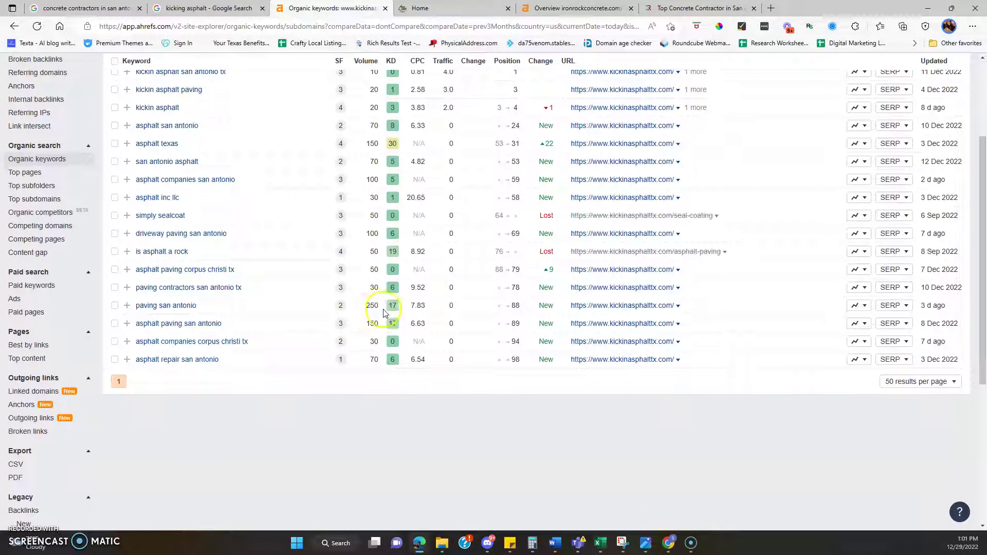
scroll(376, 306, "up", 3)
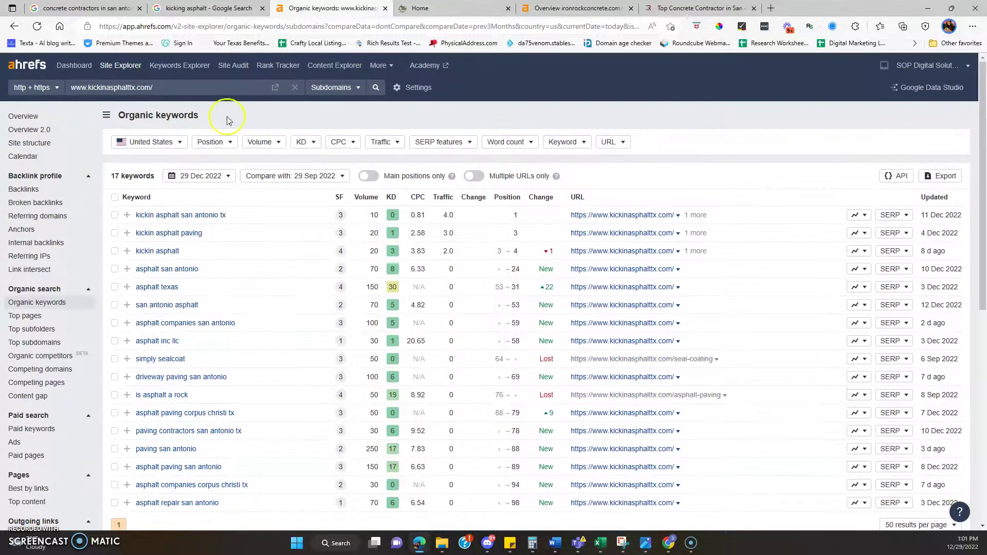
Return to the Ahrefs overview of Kickin Asphalt and highlight its organic keywords and organic traffic figures.
left_click(13, 27)
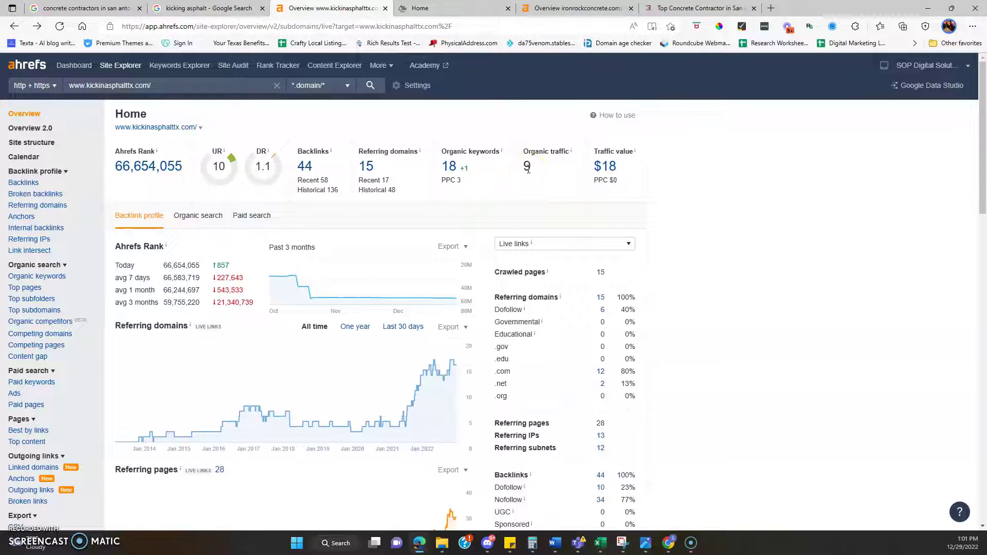
left_click_drag(548, 168, 421, 179)
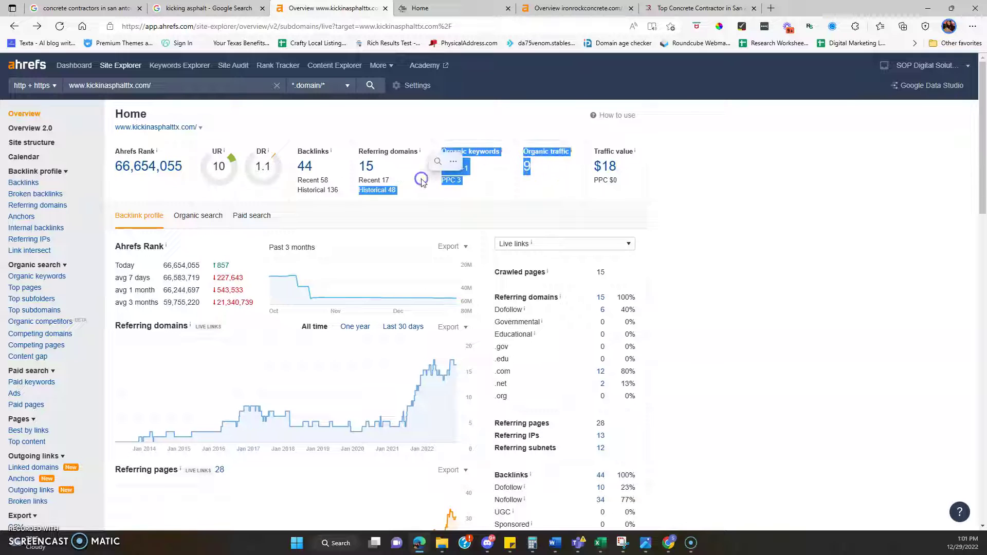
left_click(543, 181)
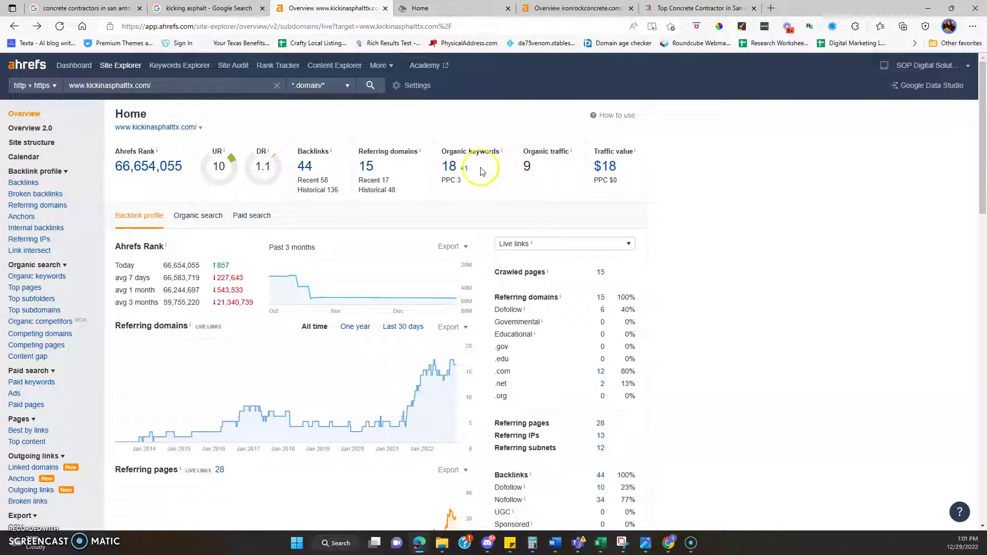
Reopen Kickin Asphalt's organic keywords report and highlight the search volume of the keyword "paving san antonio".
left_click(450, 167)
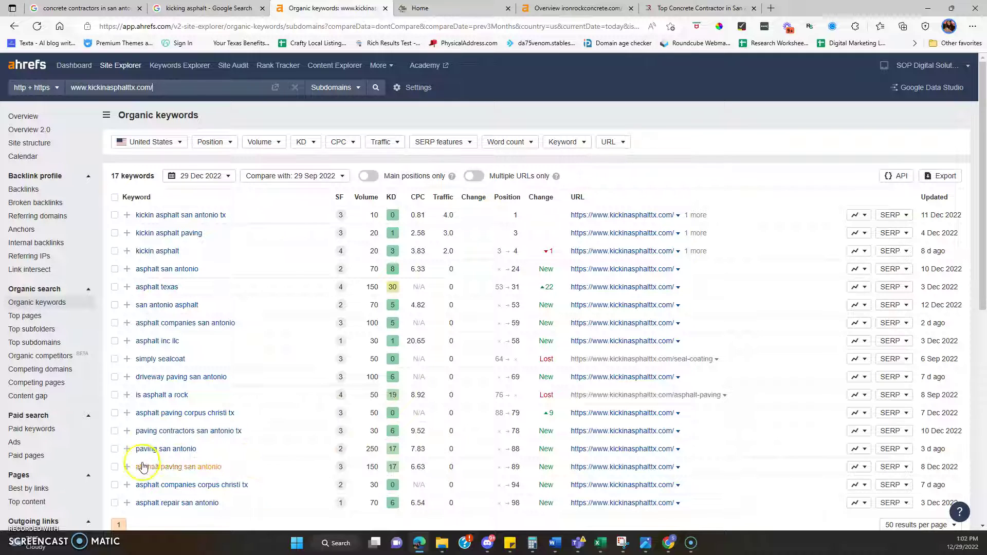
double_click(381, 451)
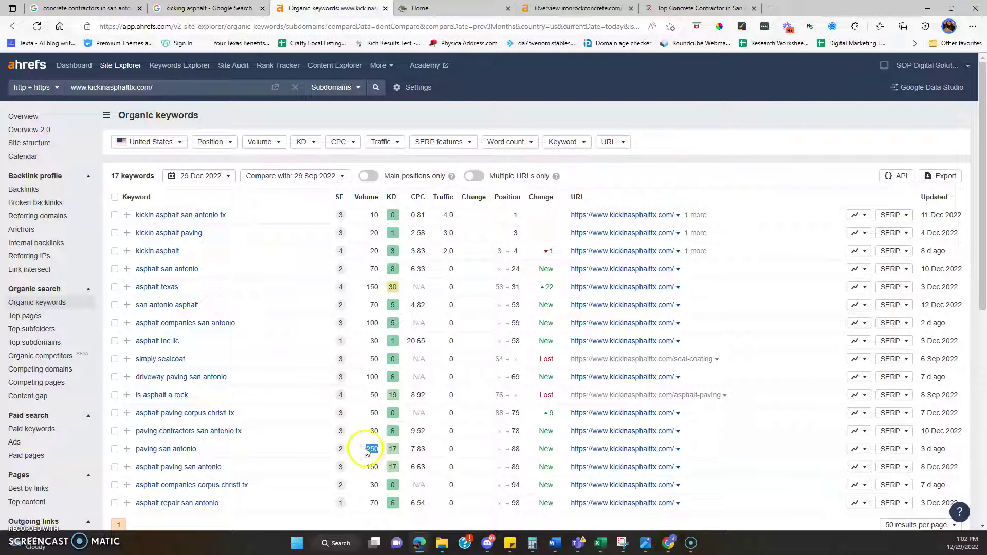
left_click_drag(383, 451, 375, 449)
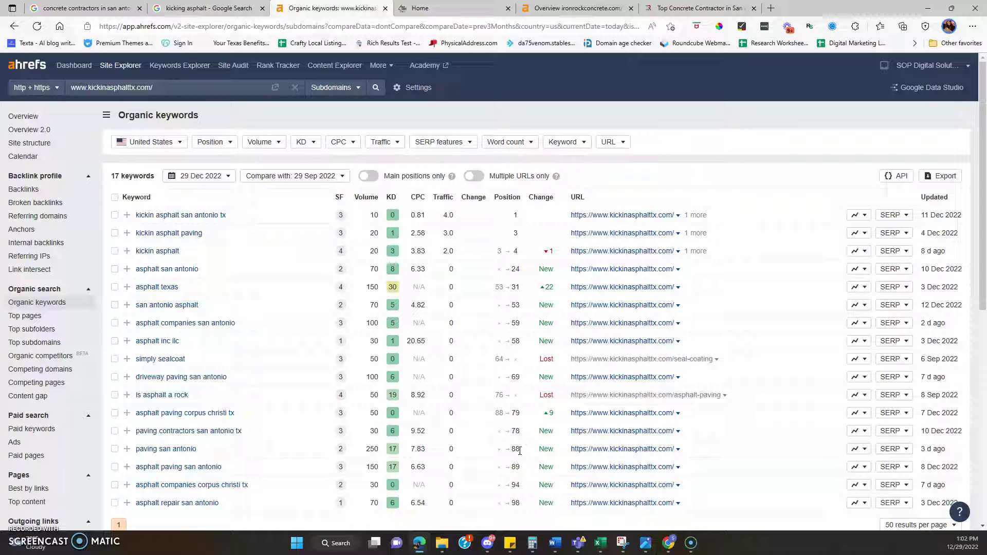
Check the result page numbers of the Google search for concrete contractors in san antonio, and return to Kickin Asphalt's organic keywords list.
left_click(85, 8)
scroll(236, 463, "down", 15)
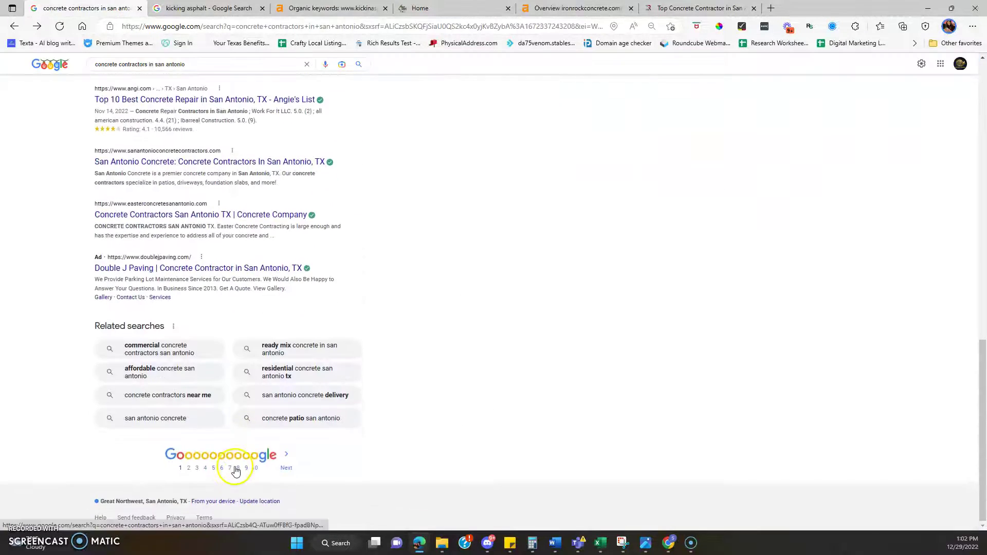
left_click(358, 9)
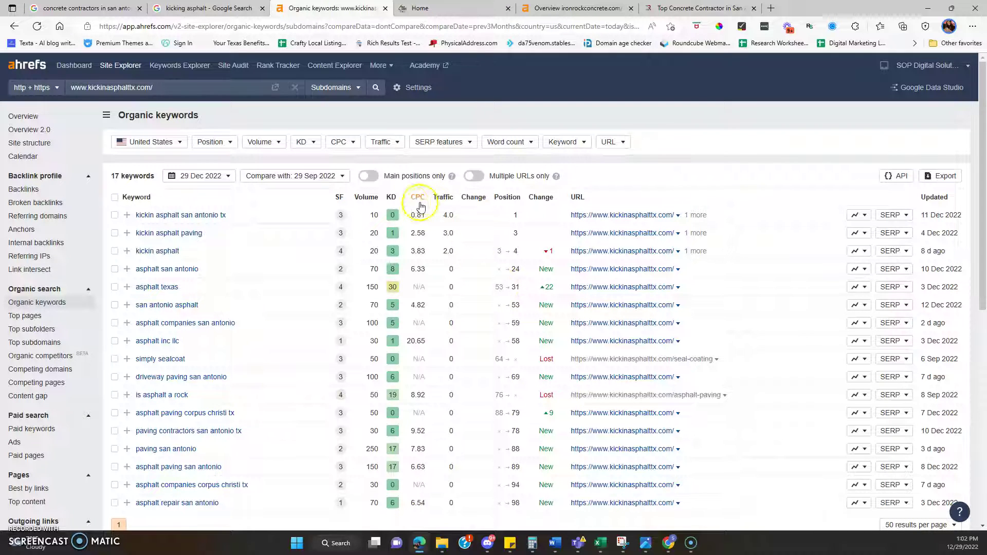
scroll(391, 339, "down", 3)
scroll(388, 352, "up", 3)
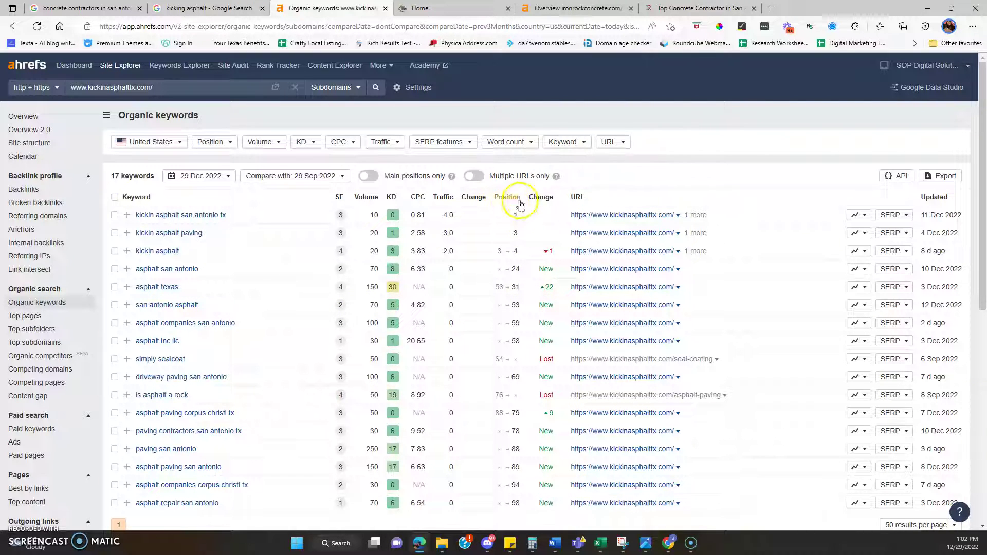
Review the first-page Google results for San Antonio concrete contractors and compare them with the positions of Kickin Asphalt's organic keywords.
left_click(86, 8)
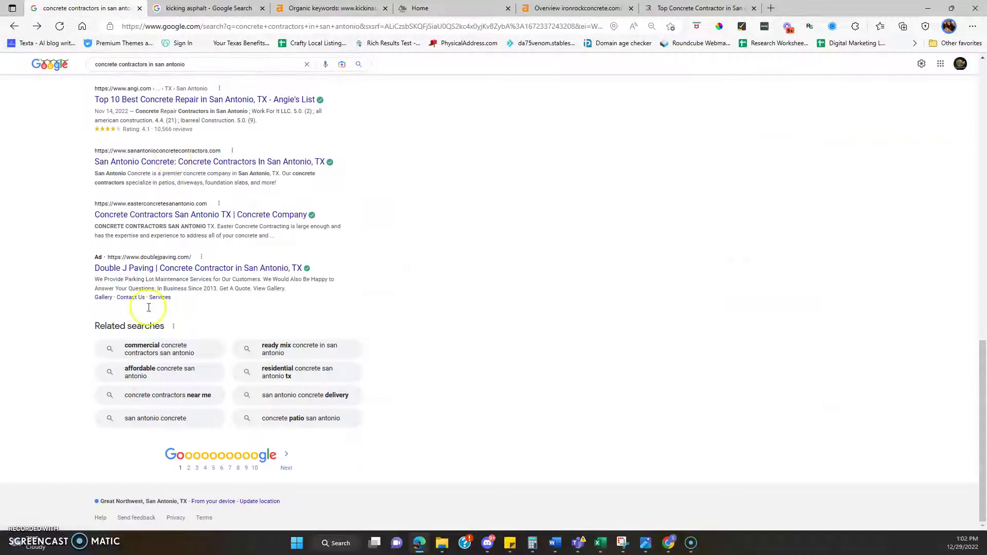
scroll(156, 341, "up", 10)
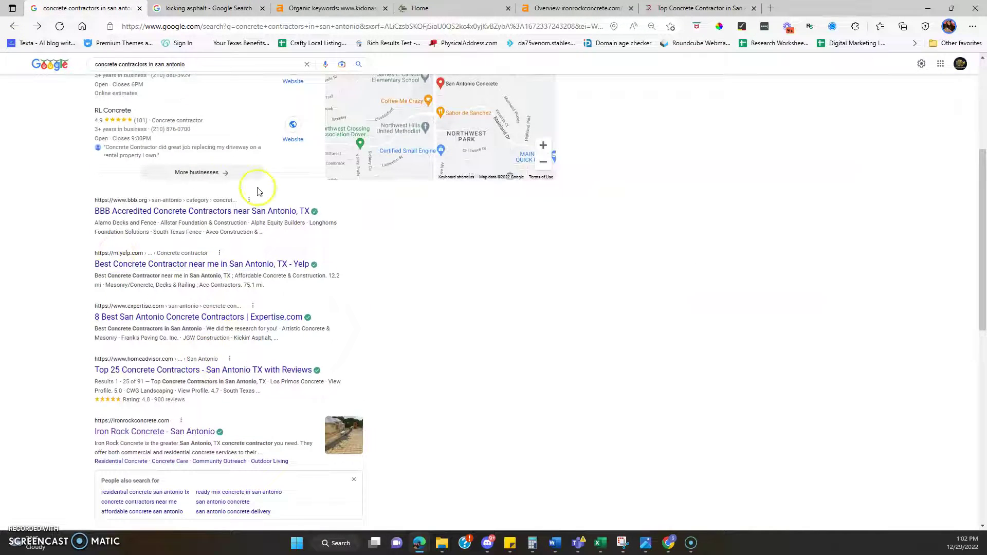
scroll(246, 247, "up", 2)
left_click(329, 8)
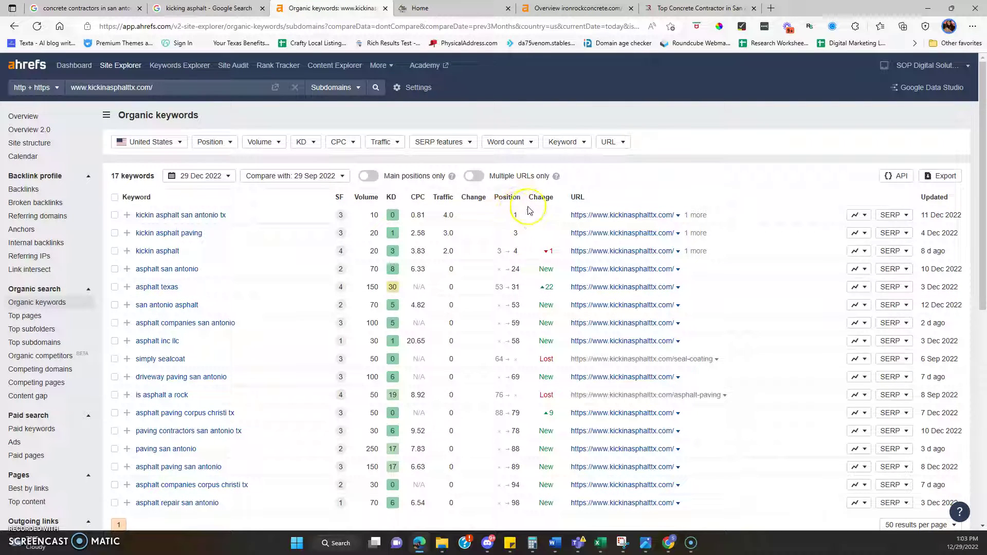
mouse_move(508, 198)
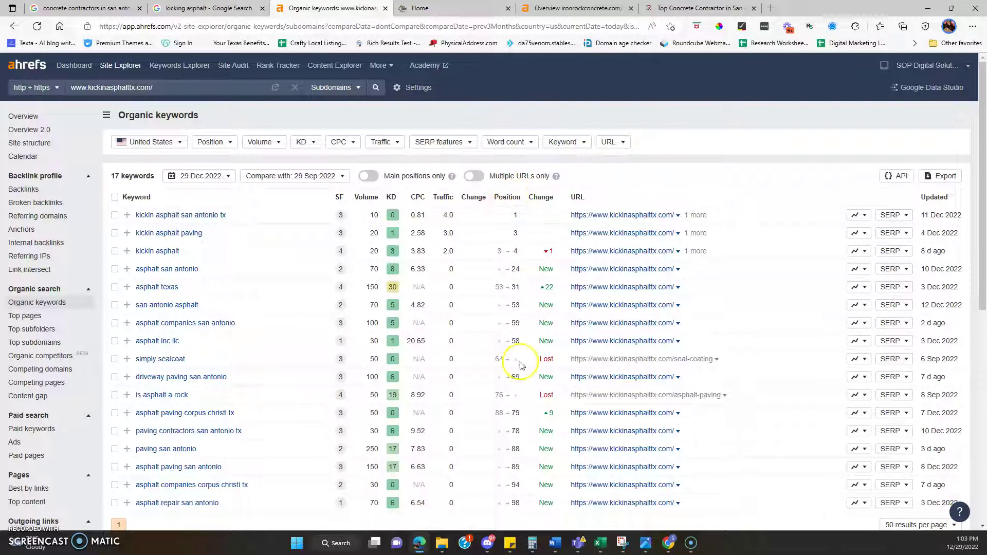
scroll(511, 386, "down", 3)
scroll(516, 364, "up", 3)
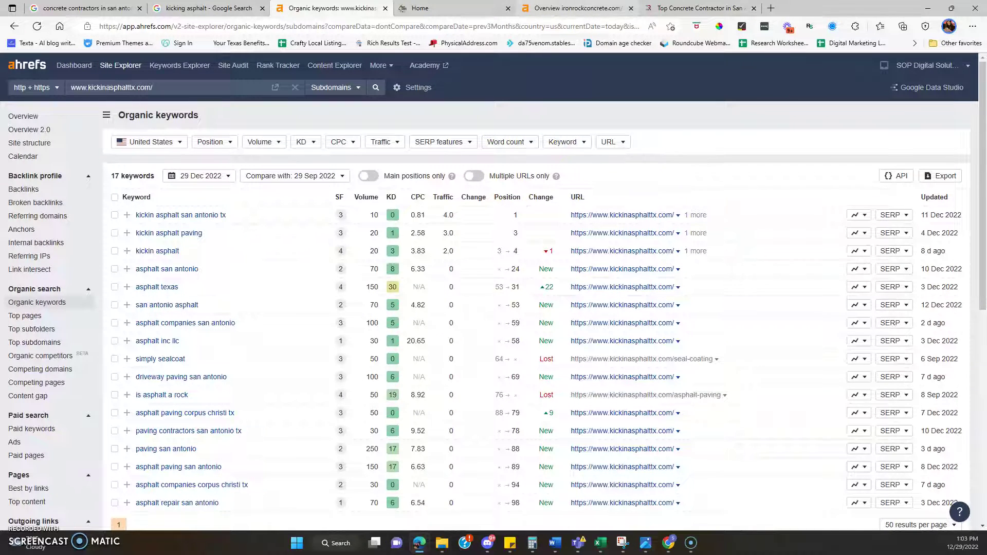
Switch to the Ahrefs overview of ironrockconcrete.com and open its organic keywords report.
left_click(565, 8)
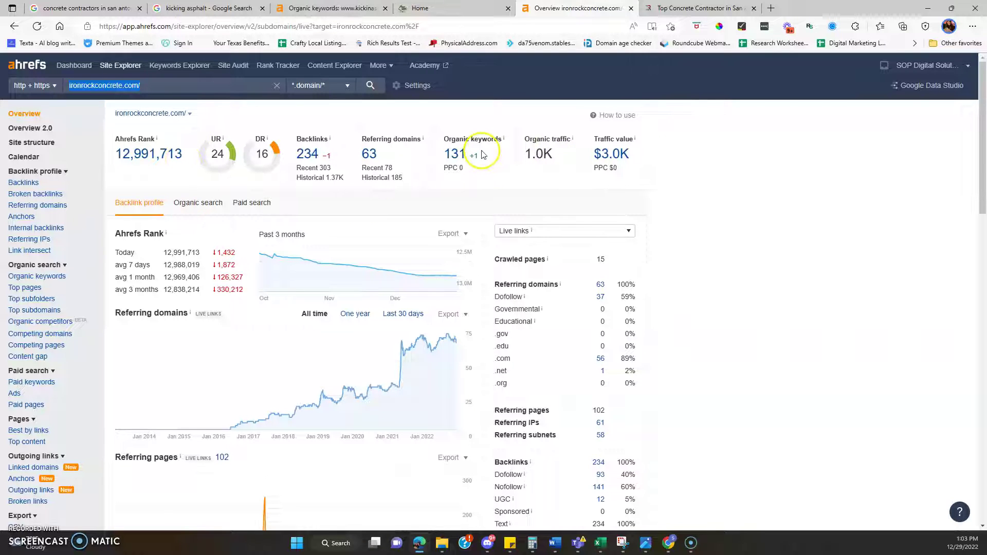
left_click(458, 160)
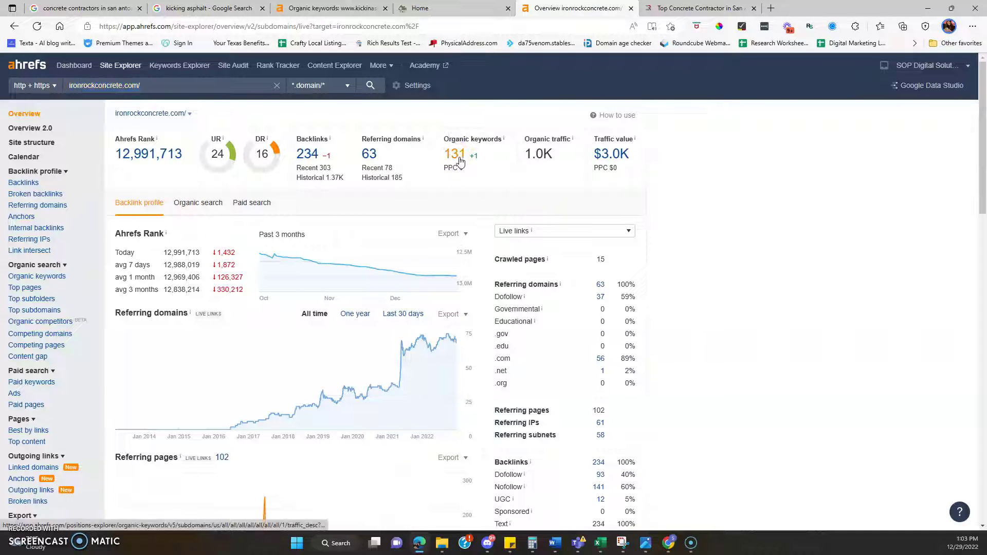
left_click(460, 159)
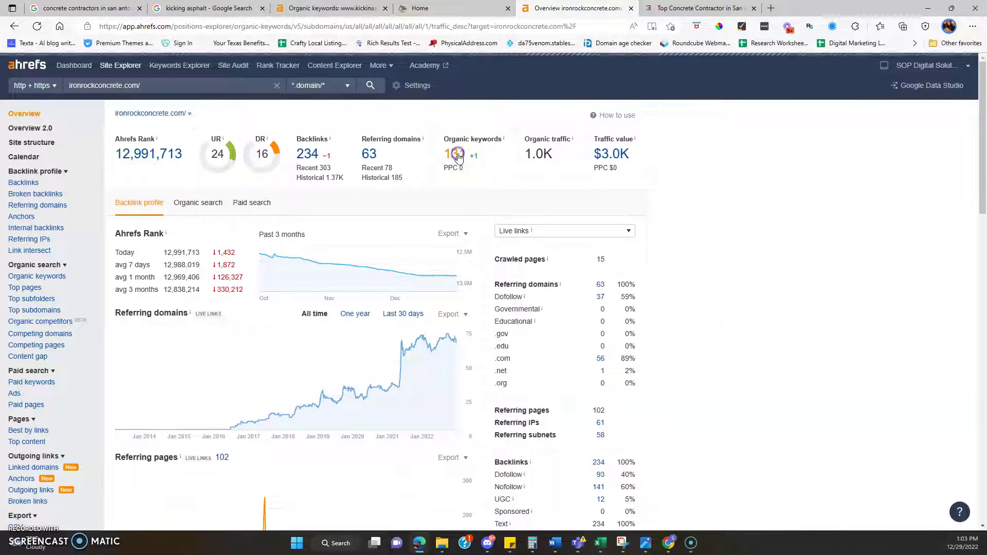
left_click(459, 156)
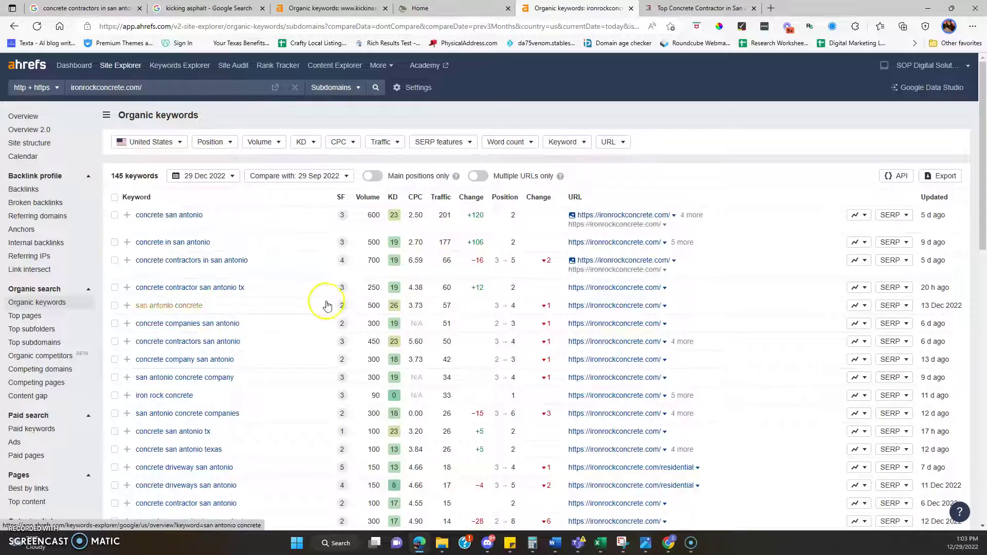
Look through Iron Rock Concrete's organic keywords, sorting them by highest search volume and finally by ascending position.
scroll(332, 303, "down", 5)
scroll(333, 303, "up", 5)
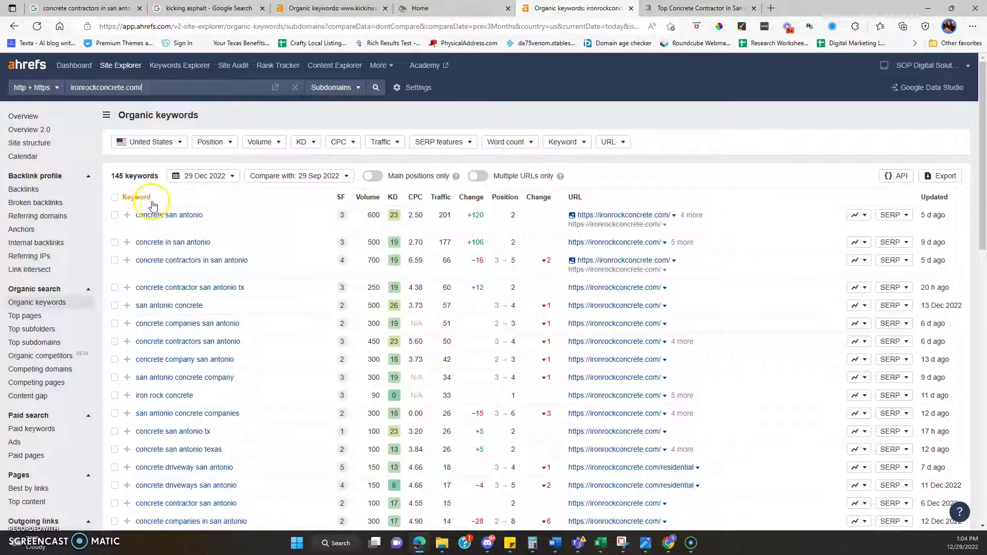
left_click(366, 197)
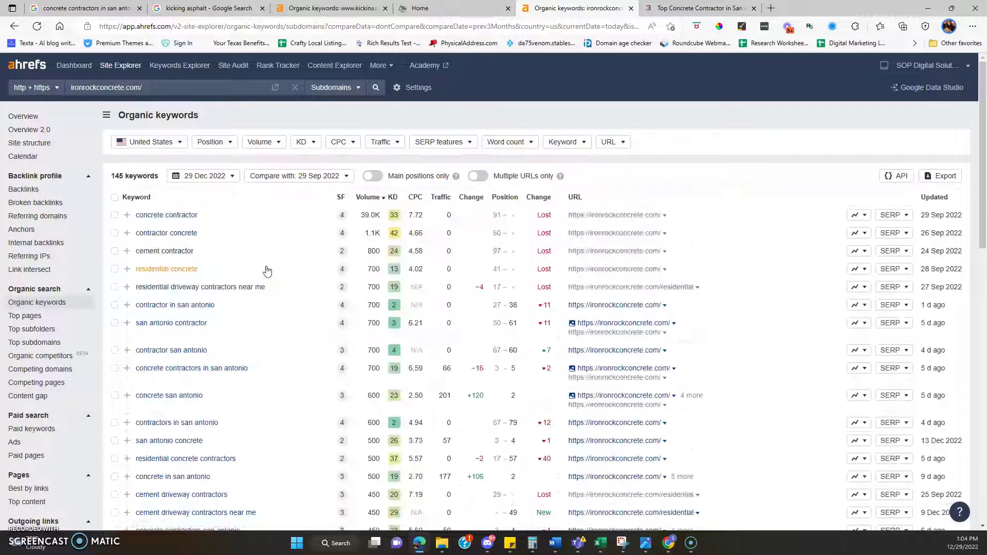
left_click(500, 198)
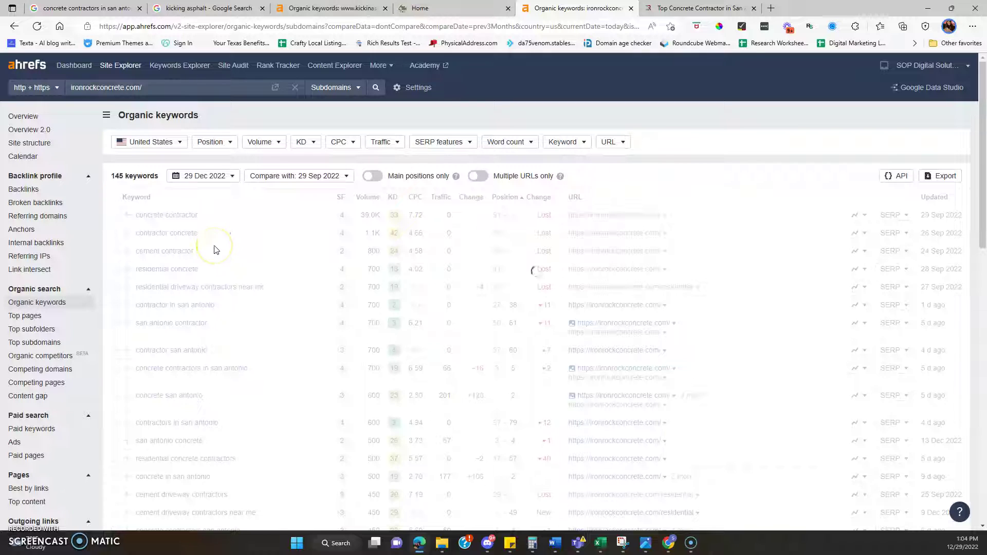